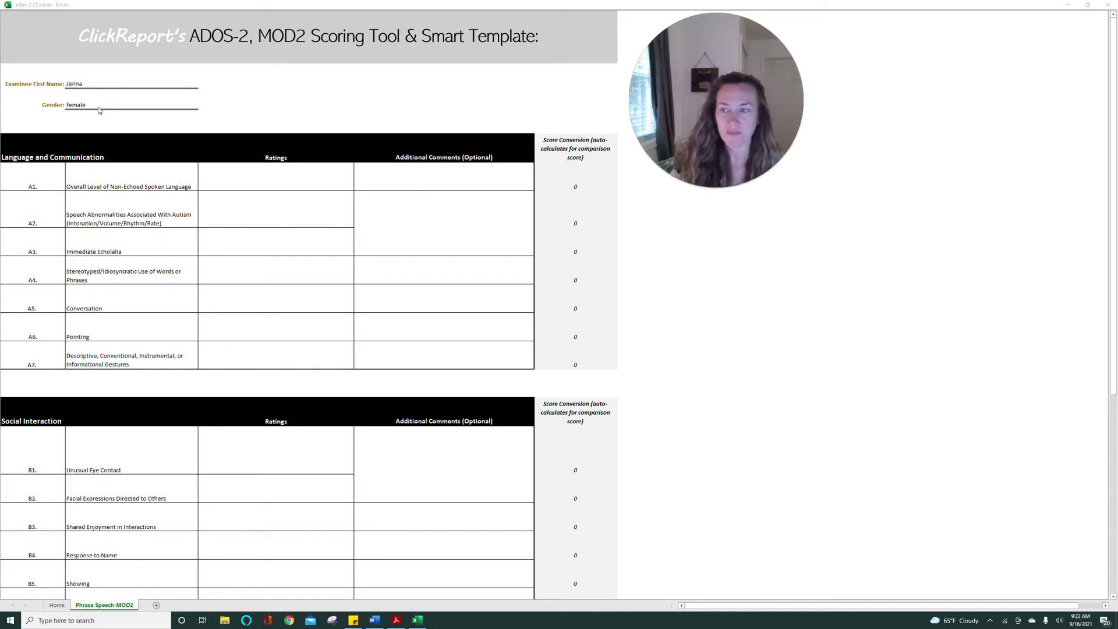
# Step: Rate item A1, Overall Level of Non-Echoed Spoken Language, as 3 (single words only)
pyautogui.click(340, 181)
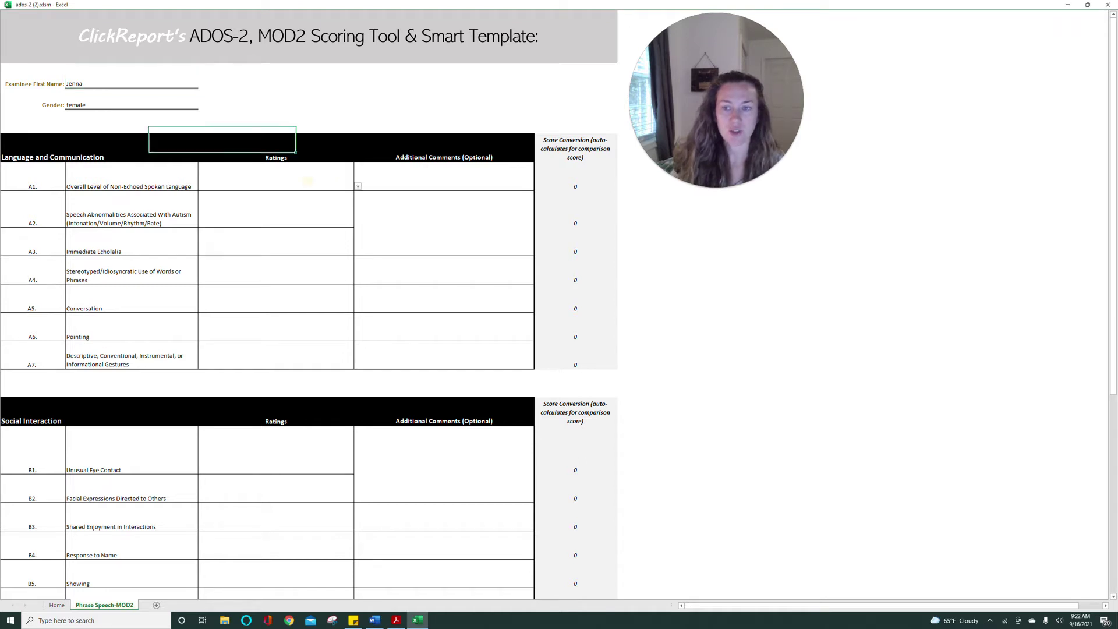
pyautogui.click(276, 177)
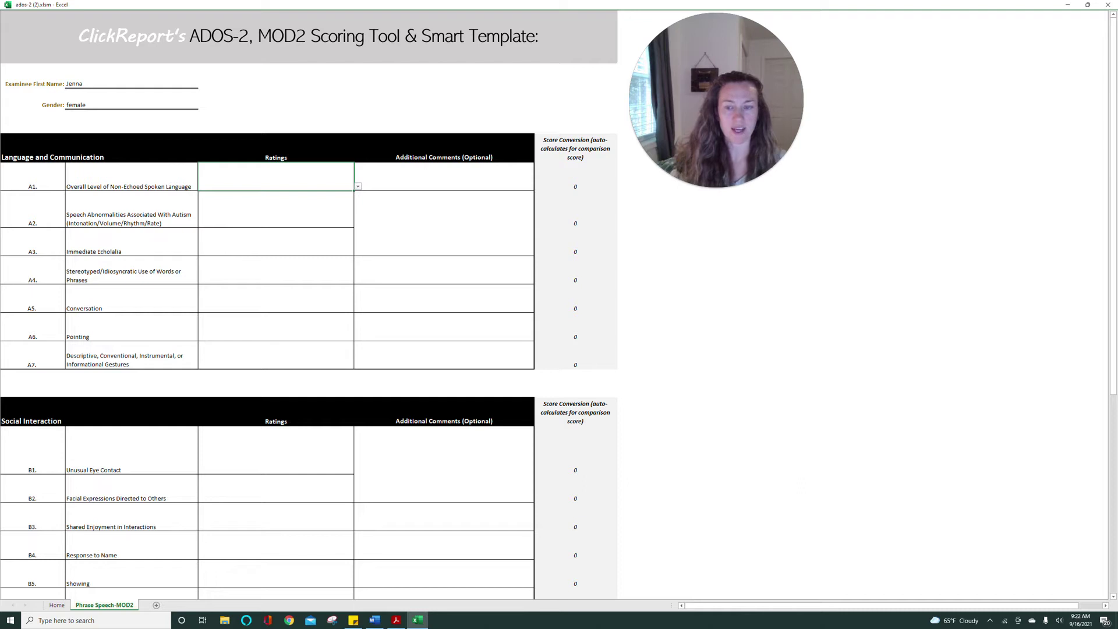
pyautogui.click(357, 187)
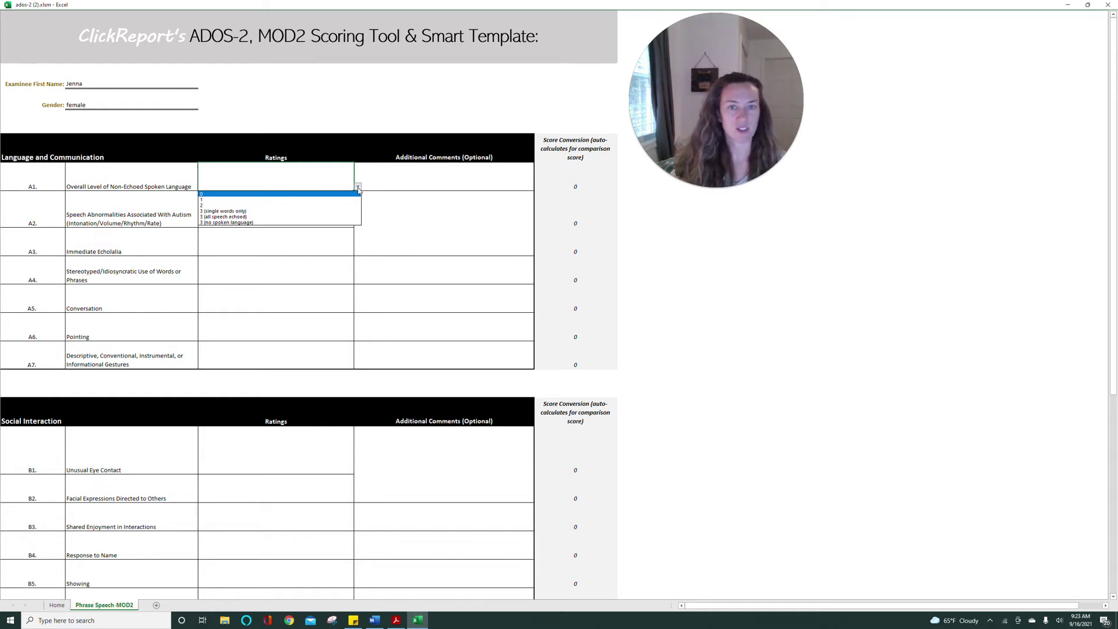
pyautogui.click(232, 212)
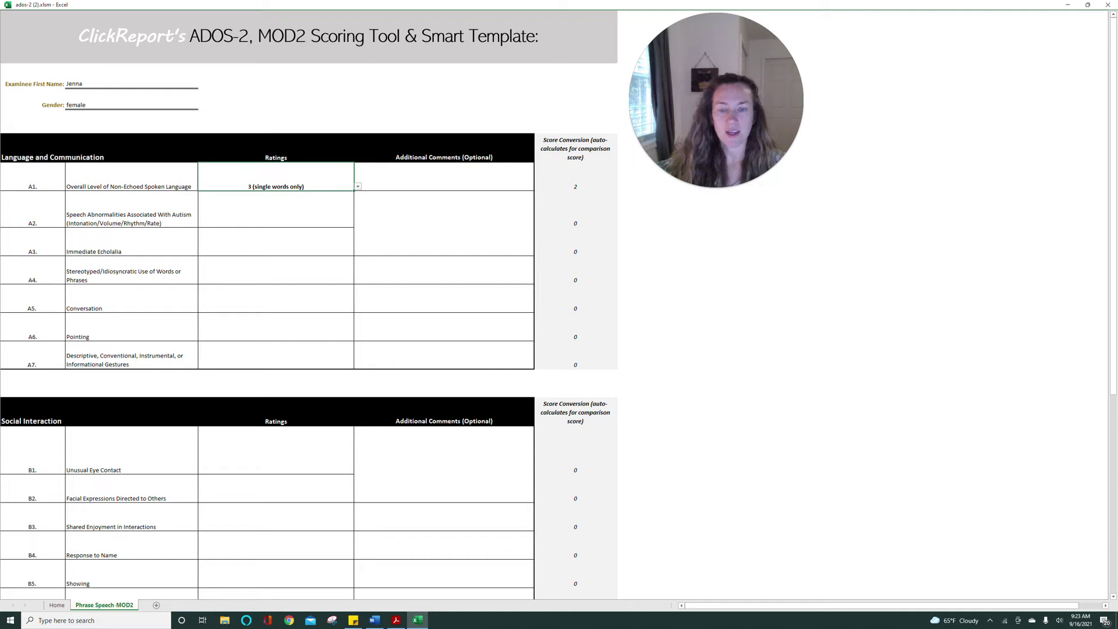
pyautogui.click(406, 183)
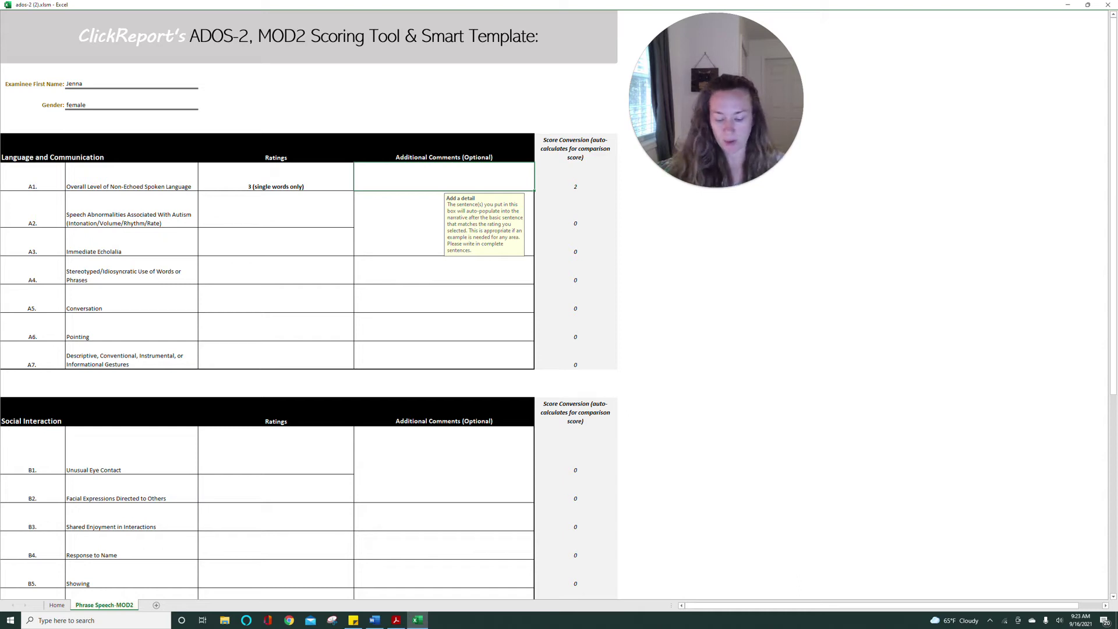
# Step: Enter the A1 comment that the child only said the words hi, bye, and no
pyautogui.write('enna only said')
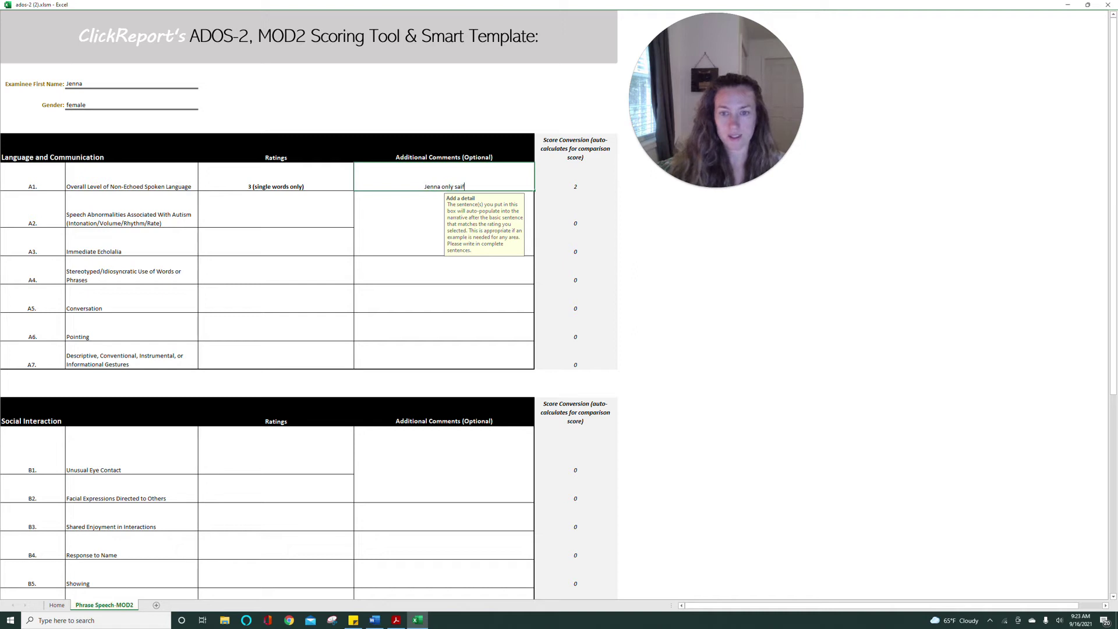
pyautogui.write(' the wor')
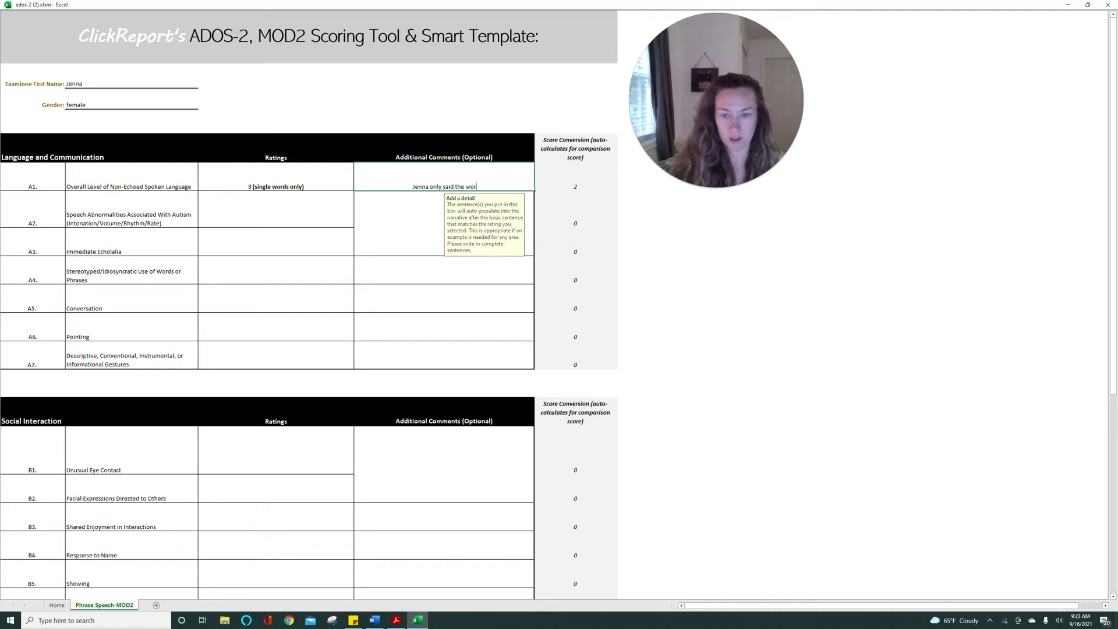
pyautogui.write('ds hi,')
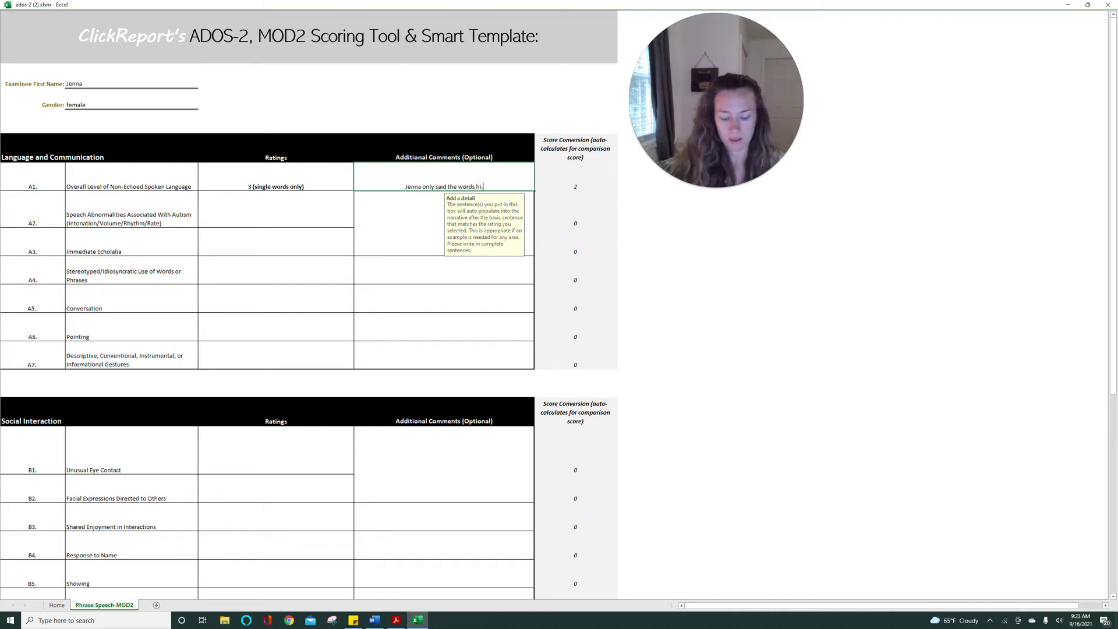
pyautogui.write(' bye, and n')
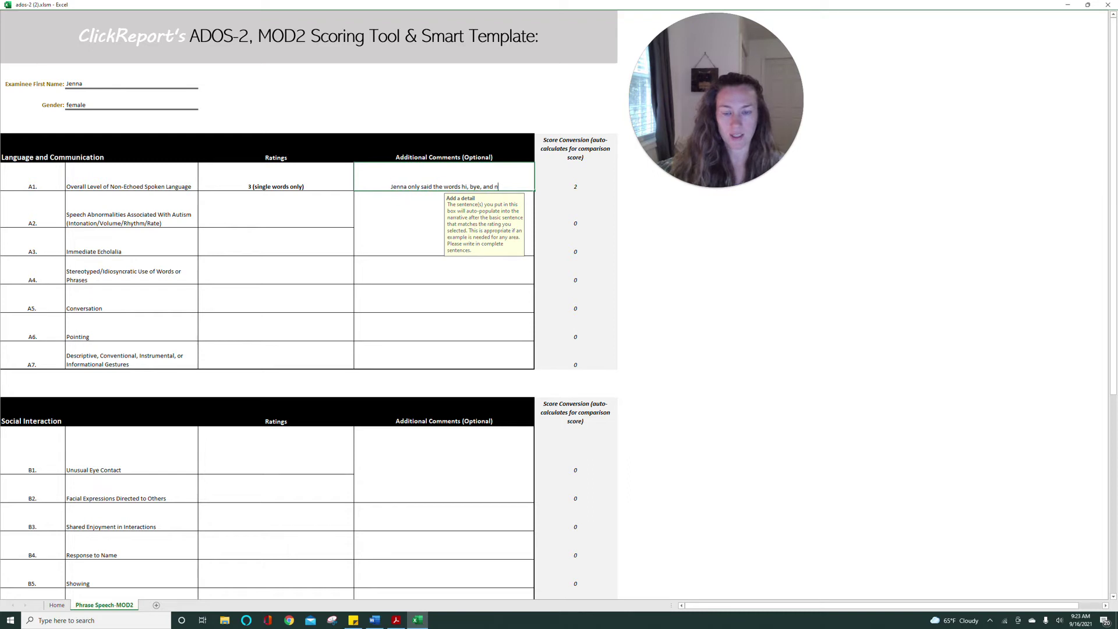
pyautogui.write('o.')
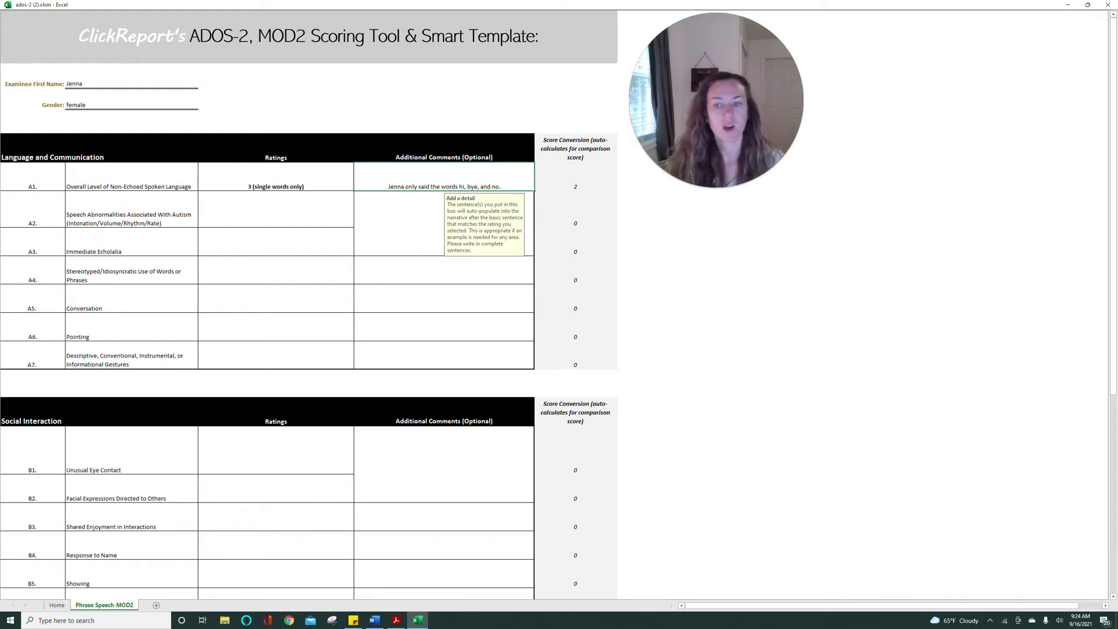
pyautogui.click(311, 206)
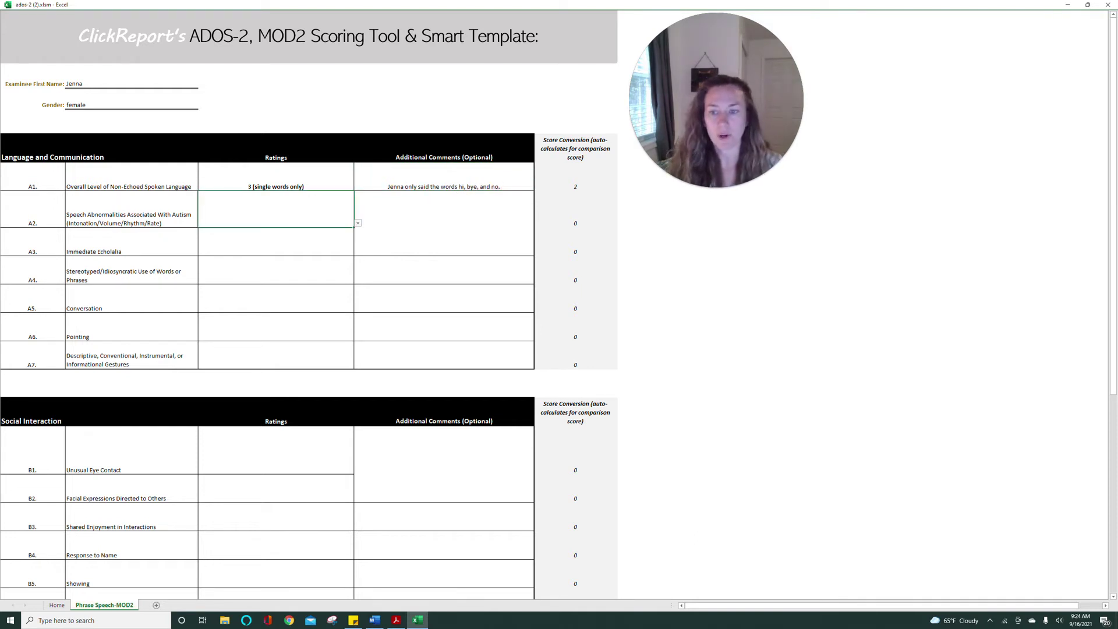
# Step: Rate A2 as 1 (fast), A3 as 2 and A4 as 1
pyautogui.click(357, 223)
pyautogui.click(328, 254)
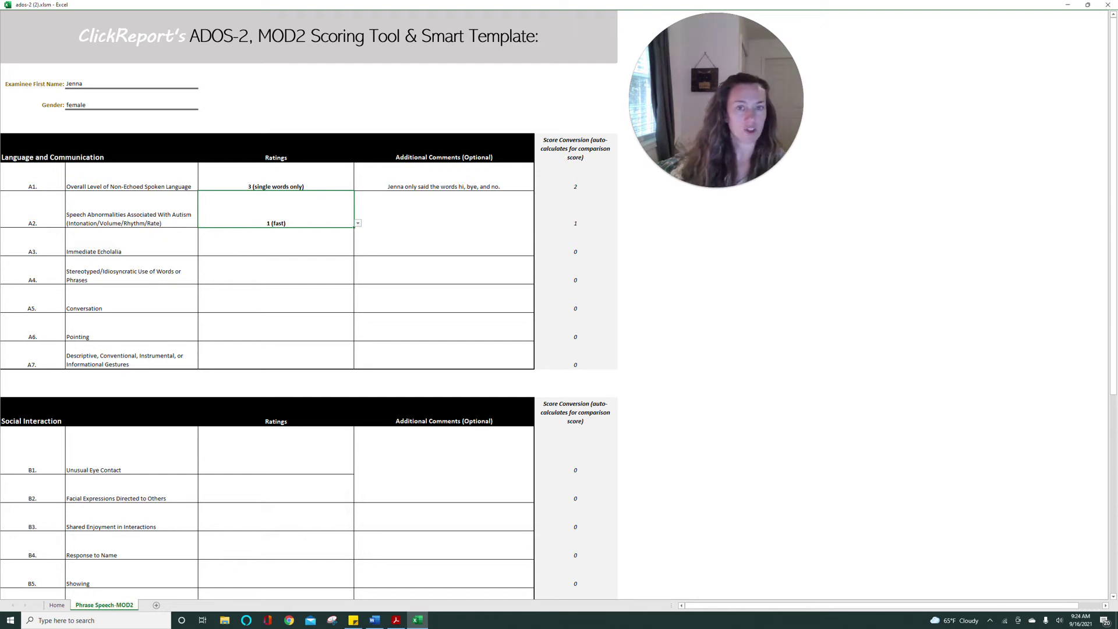
pyautogui.click(312, 242)
pyautogui.click(357, 252)
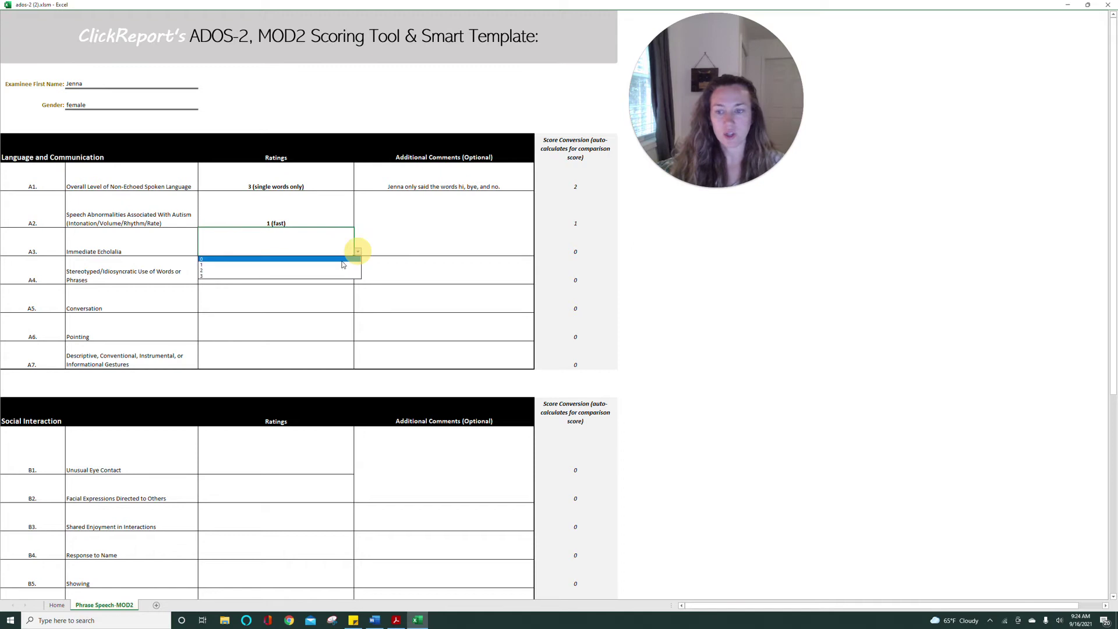
pyautogui.click(326, 267)
pyautogui.click(318, 270)
pyautogui.click(357, 280)
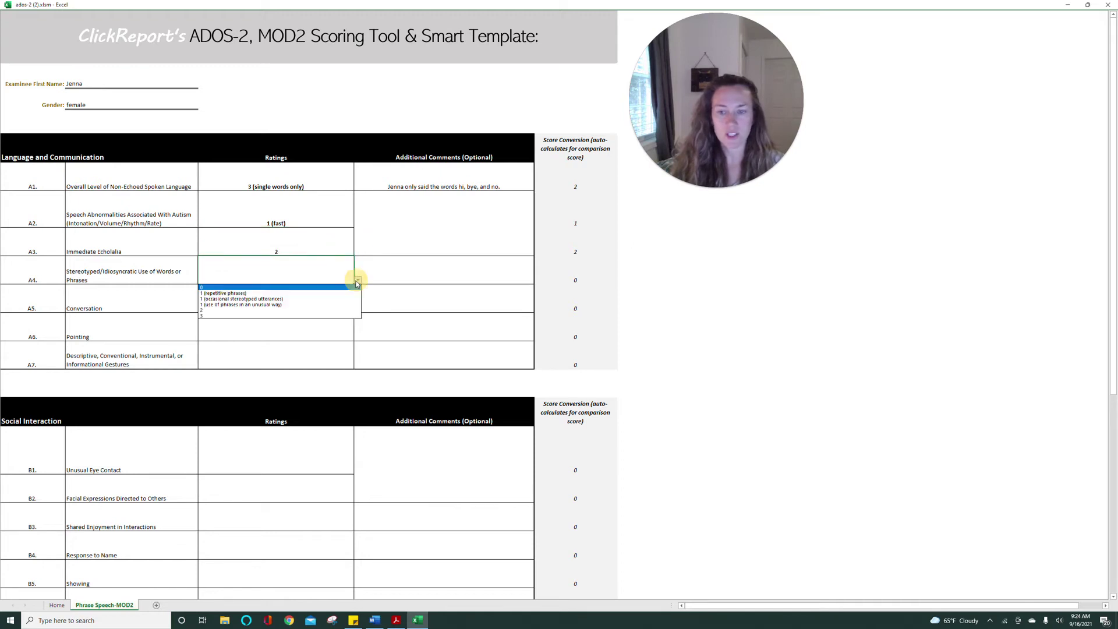
pyautogui.click(332, 305)
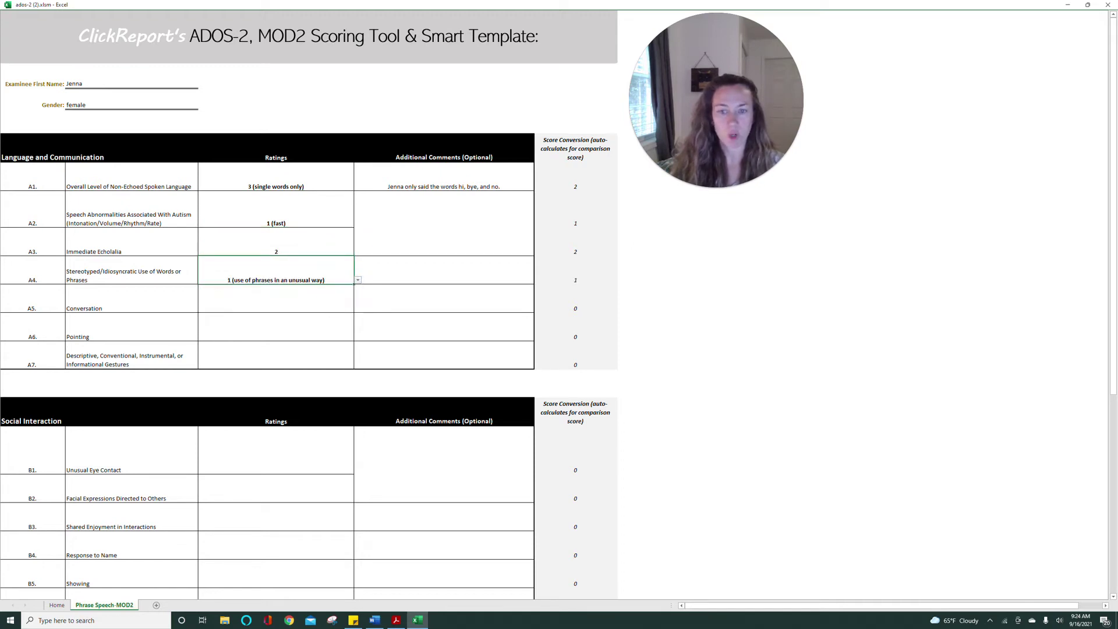
pyautogui.click(412, 207)
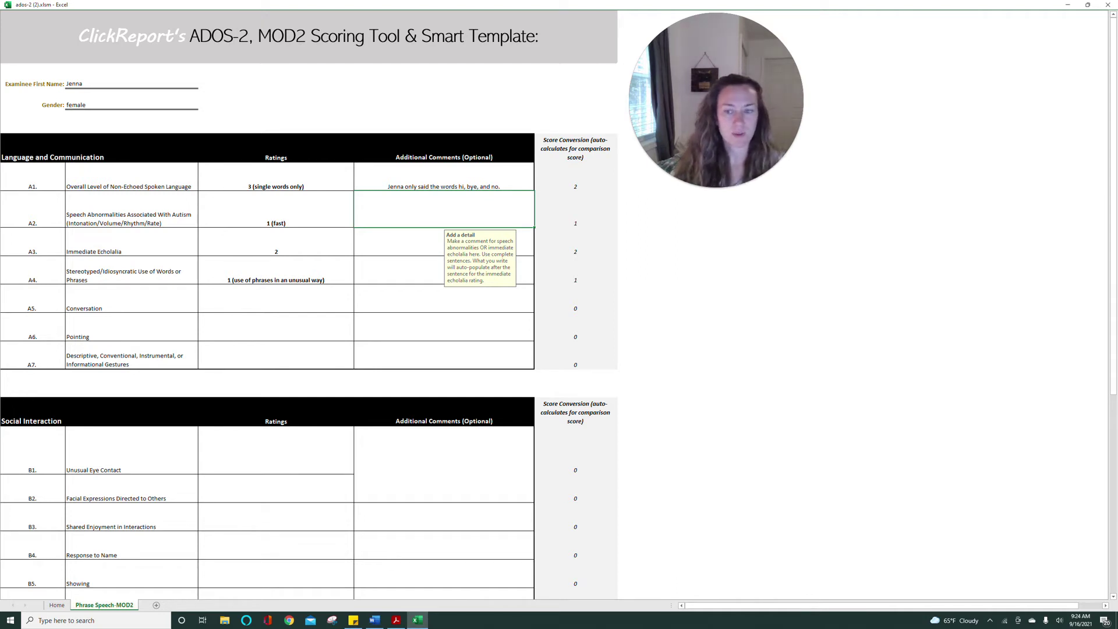
# Step: Rate A5 as 1, A6 as 2 and A7 as 1 (rare or no descriptive gestures)
pyautogui.click(300, 295)
pyautogui.click(358, 308)
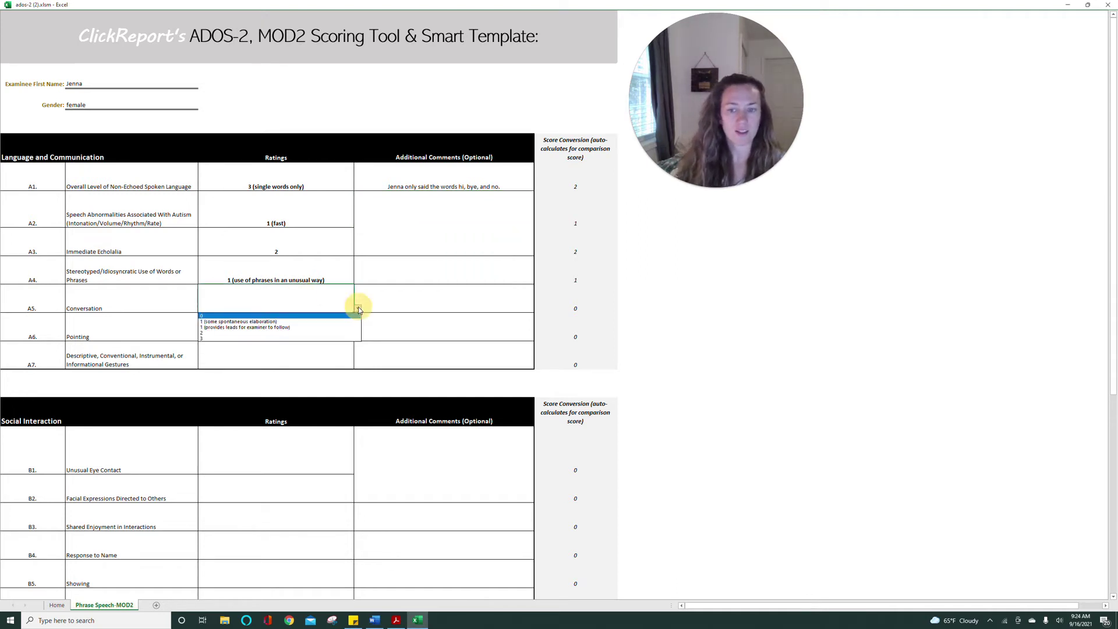
pyautogui.click(334, 328)
pyautogui.press('Return')
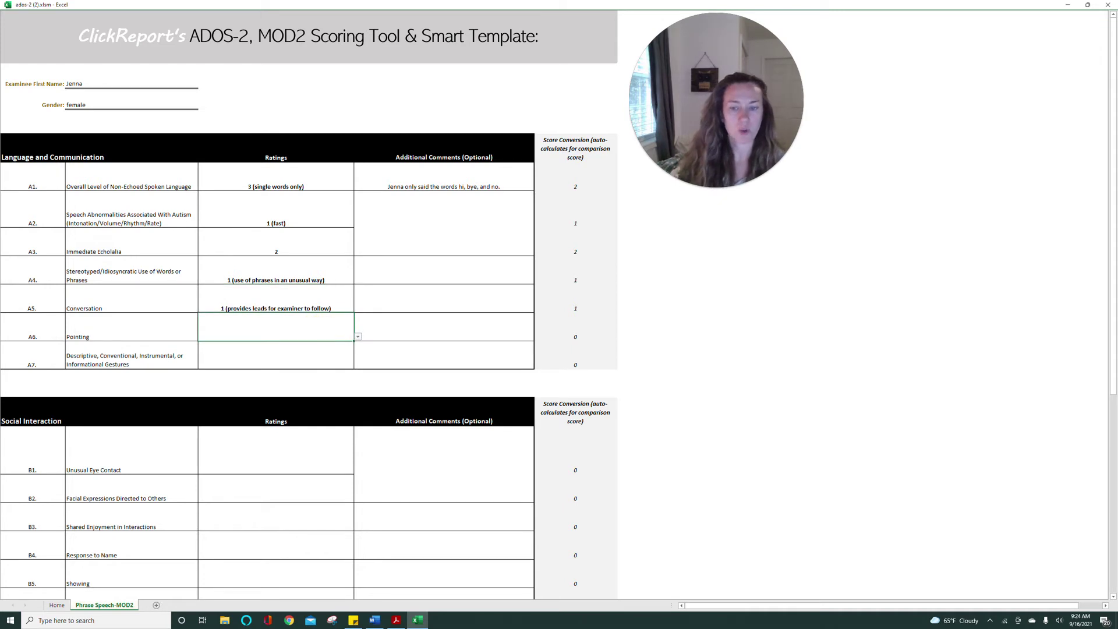
pyautogui.click(358, 337)
pyautogui.click(342, 353)
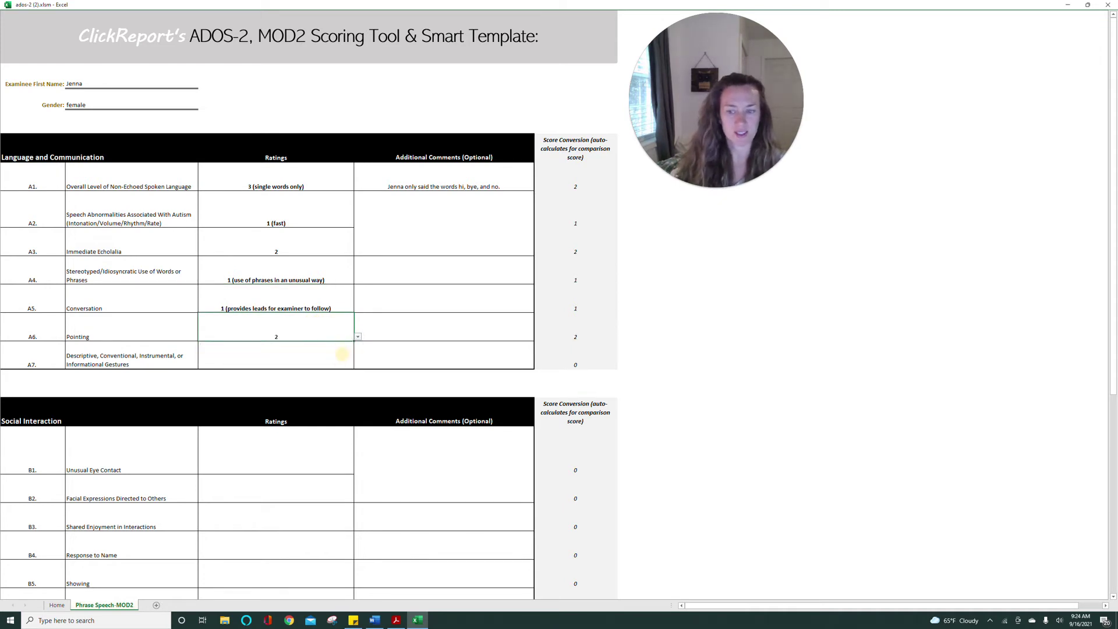
pyautogui.press('Return')
pyautogui.click(358, 365)
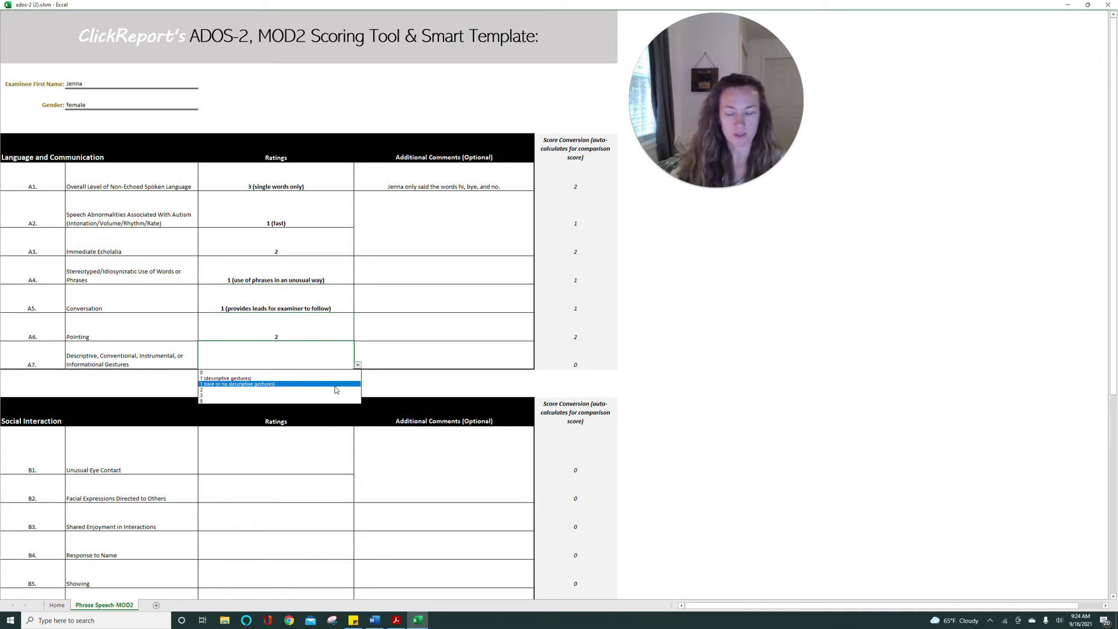
pyautogui.click(336, 385)
pyautogui.click(302, 454)
pyautogui.scroll(-2, 302, 454)
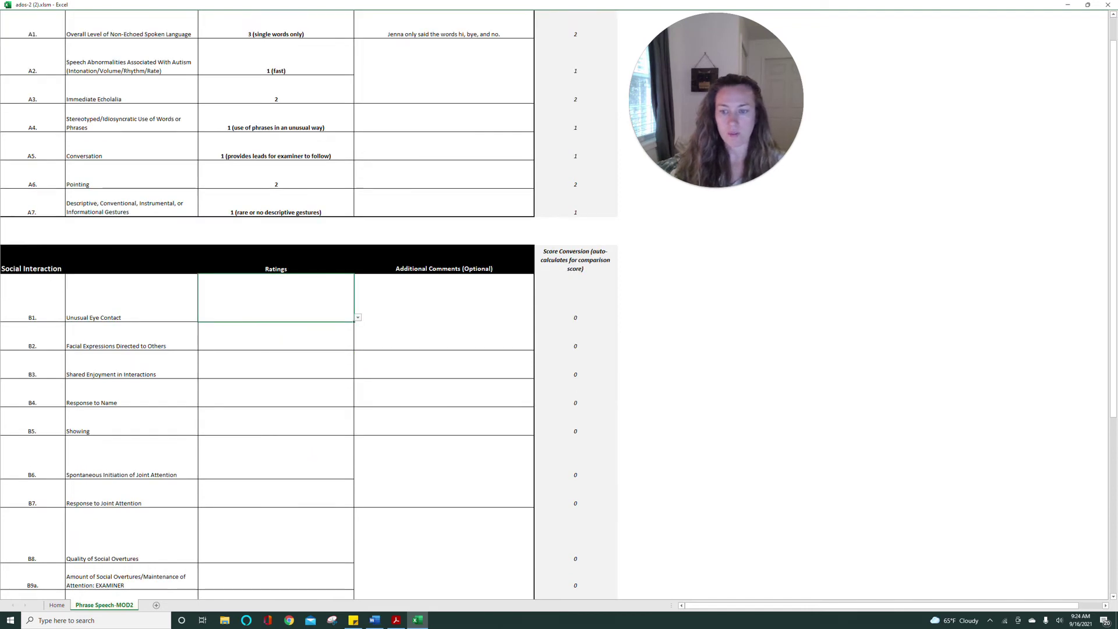
# Step: Rate B1 as 1, B2 as 2, B3 as 1 and B4 as 3
pyautogui.scroll(-2, 357, 138)
pyautogui.click(358, 138)
pyautogui.click(341, 154)
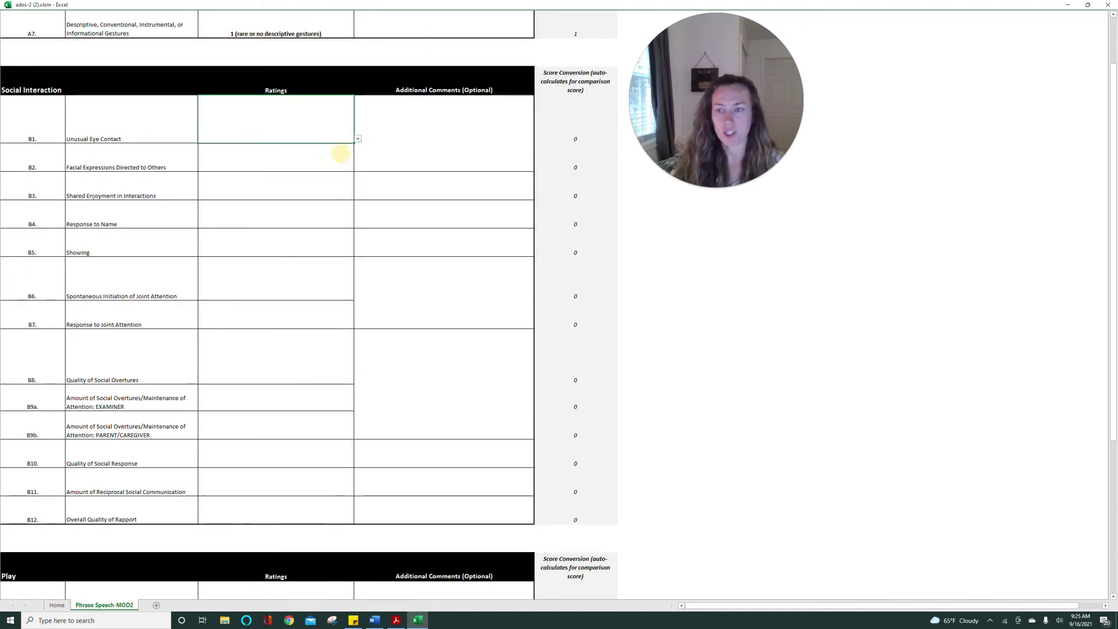
pyautogui.click(321, 156)
pyautogui.click(358, 168)
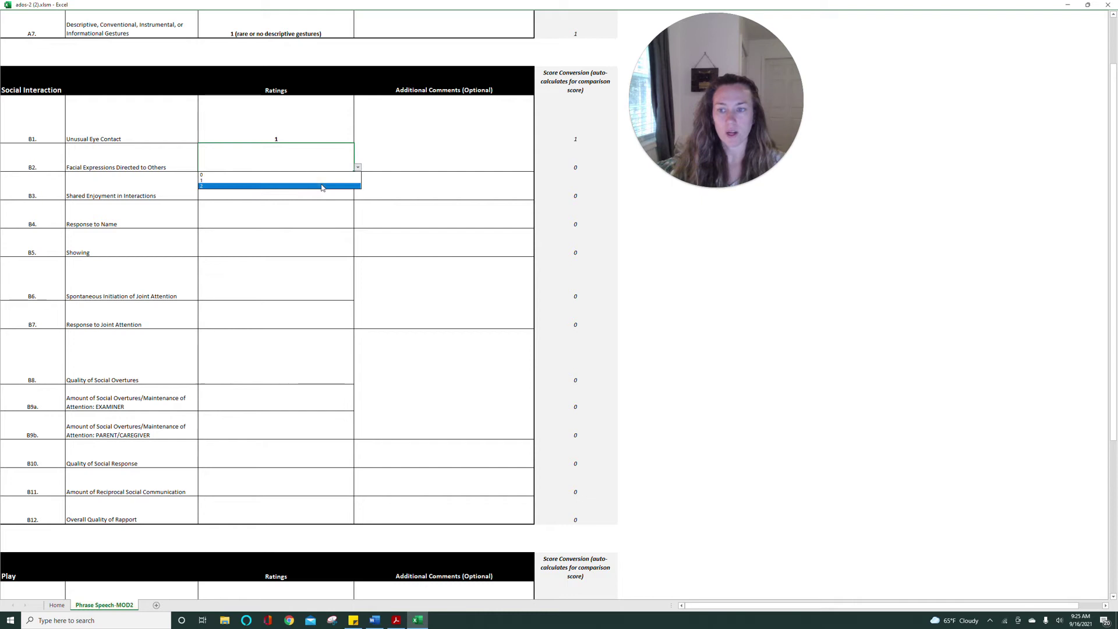
pyautogui.click(322, 186)
pyautogui.click(309, 190)
pyautogui.click(358, 196)
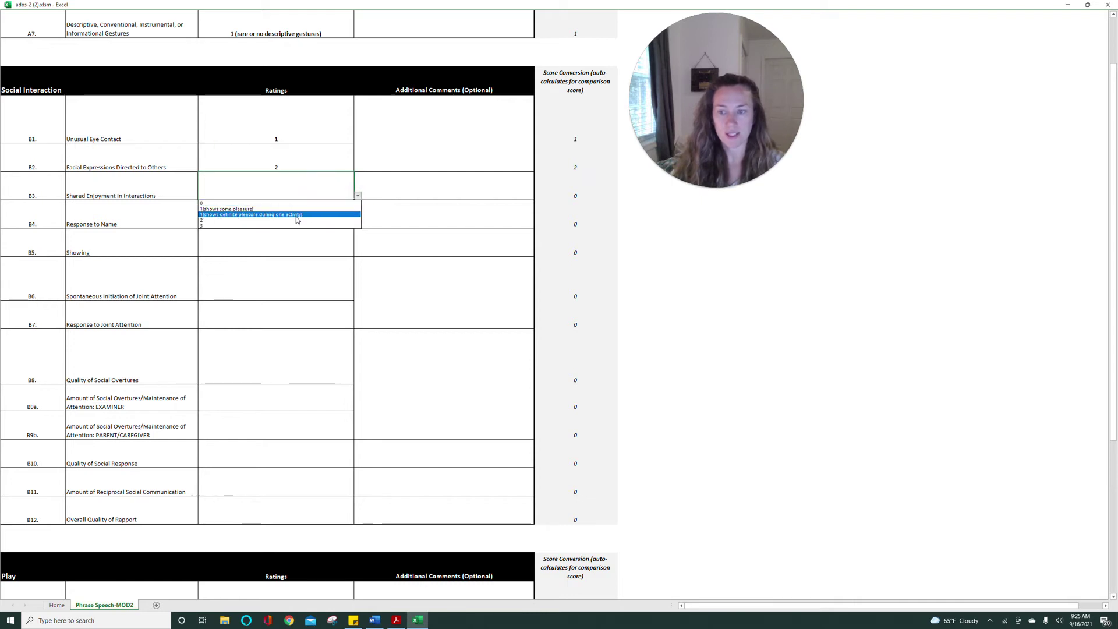
pyautogui.click(296, 215)
pyautogui.click(274, 222)
pyautogui.click(358, 224)
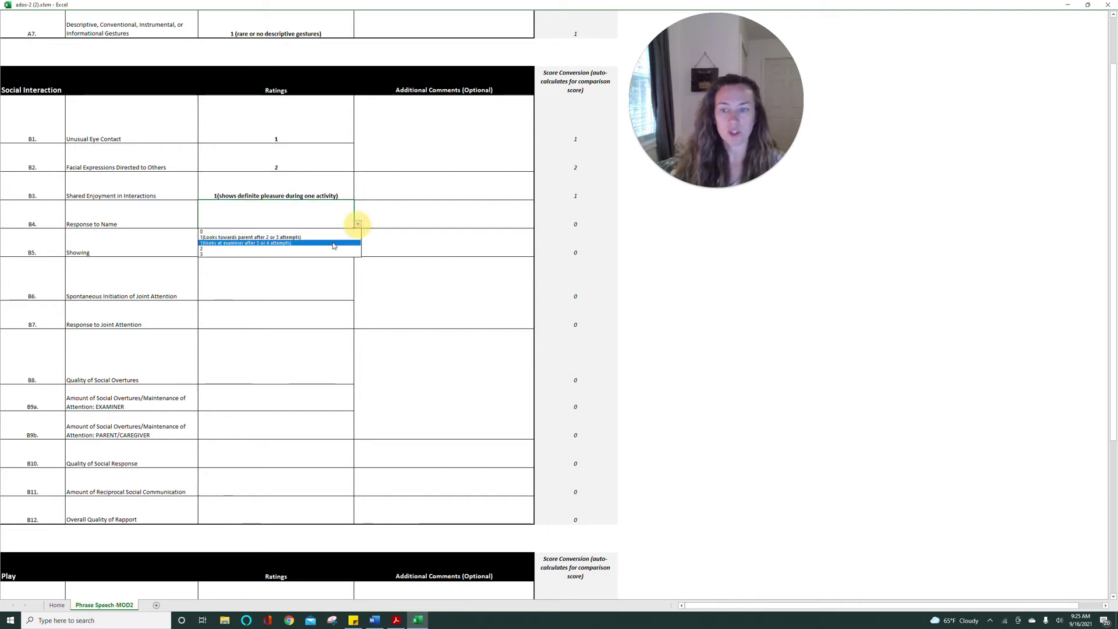
pyautogui.click(324, 253)
# Step: Rate B5 as 0, B6 as 1, B7 as 1 and B8 as 2
pyautogui.click(321, 240)
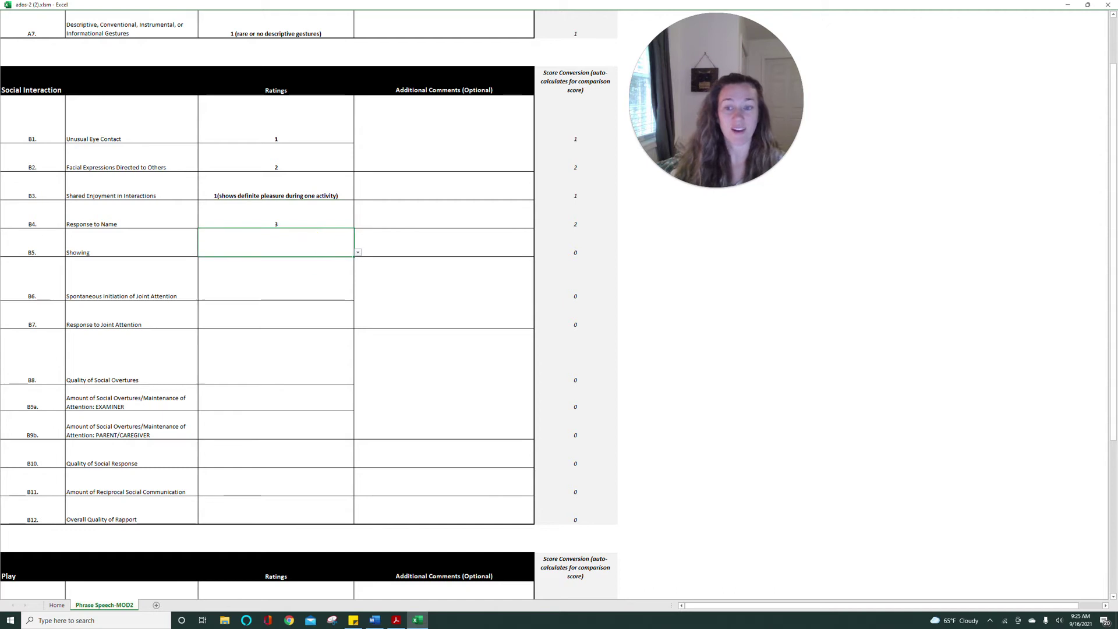
pyautogui.click(358, 252)
pyautogui.click(352, 259)
pyautogui.click(335, 272)
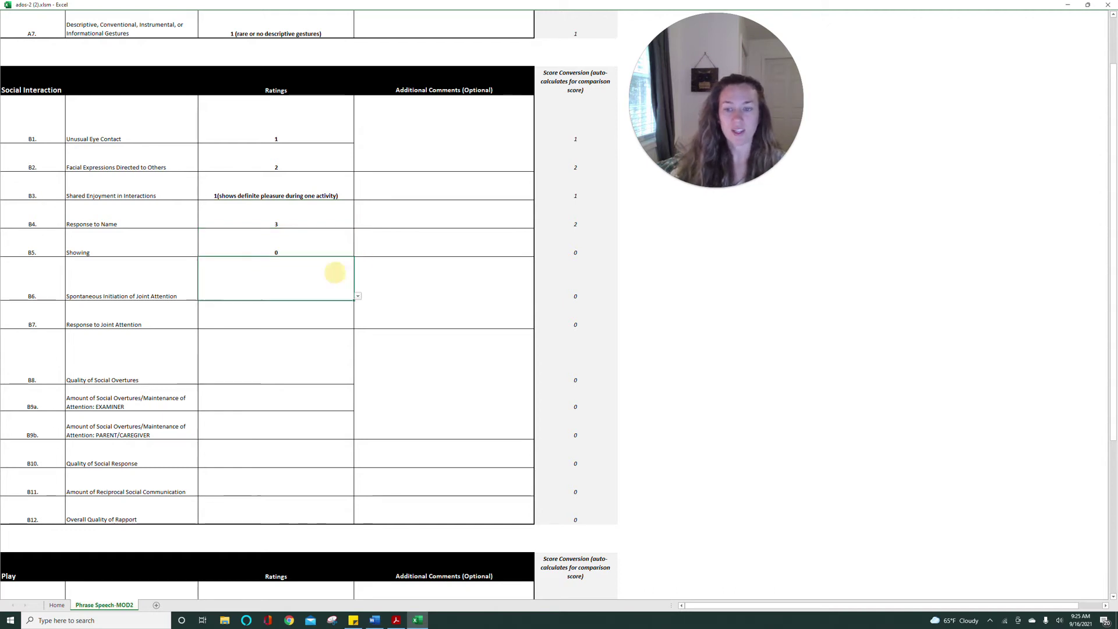
pyautogui.click(357, 296)
pyautogui.click(343, 311)
pyautogui.click(326, 313)
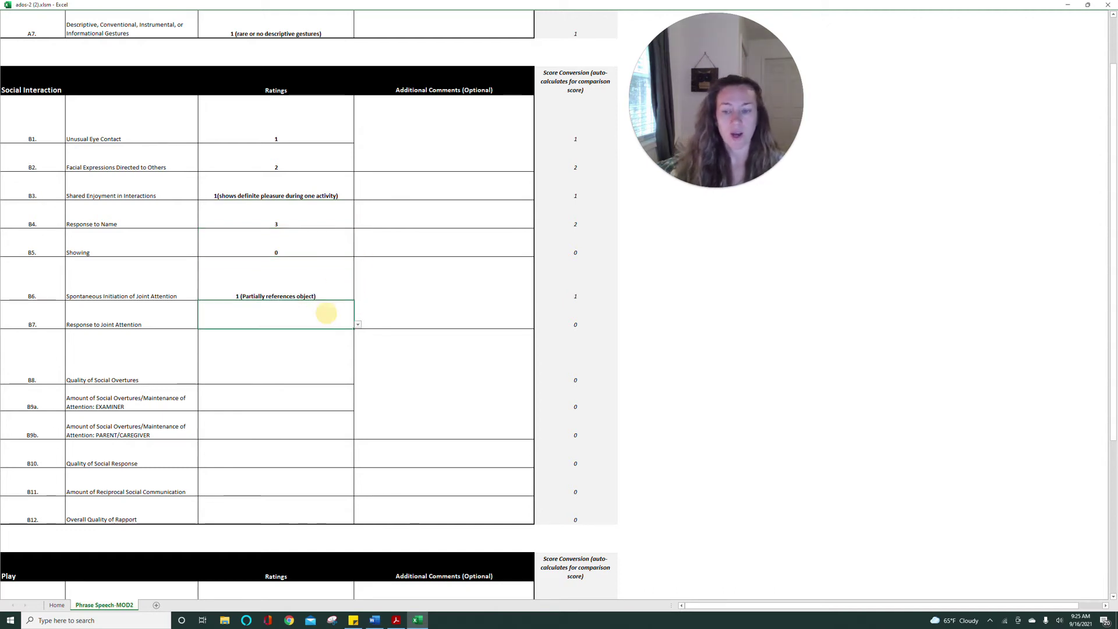
pyautogui.click(358, 324)
pyautogui.click(344, 342)
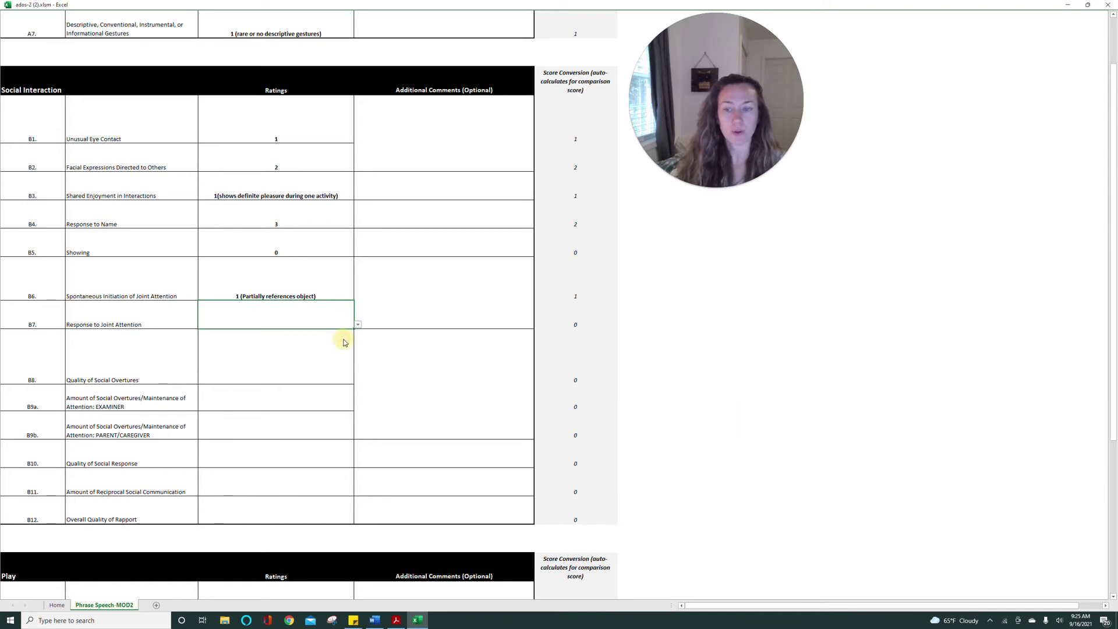
pyautogui.click(334, 352)
pyautogui.click(357, 380)
pyautogui.click(335, 400)
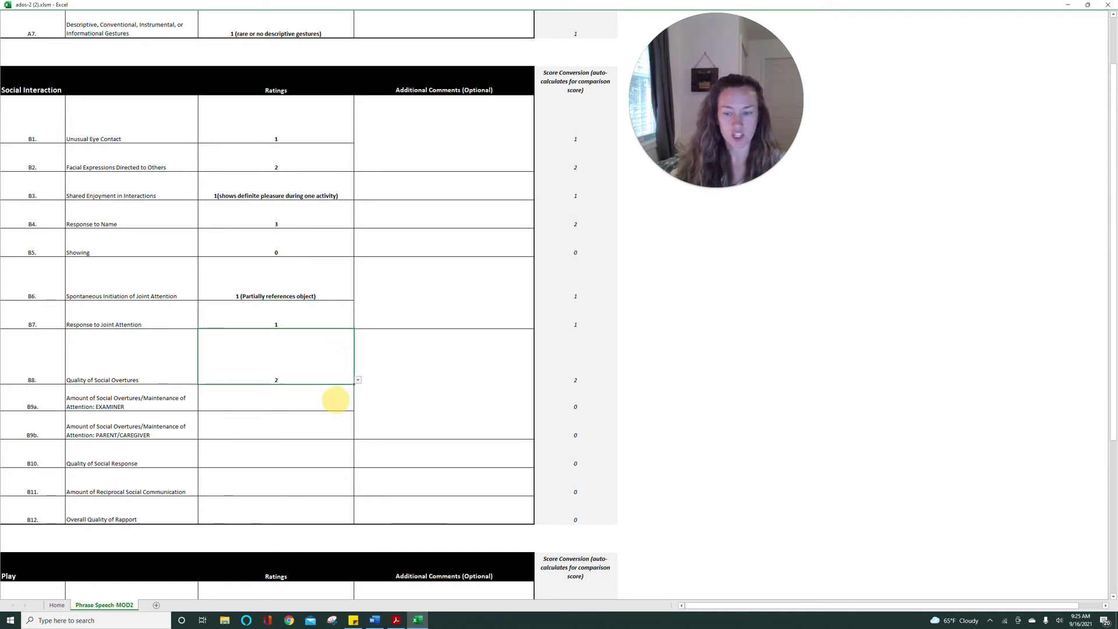
# Step: Rate B9a as 7 (frequent), B9b as 7 (intense) and B10 as 1 (inappropriate)
pyautogui.click(335, 400)
pyautogui.scroll(-2, 335, 400)
pyautogui.click(358, 216)
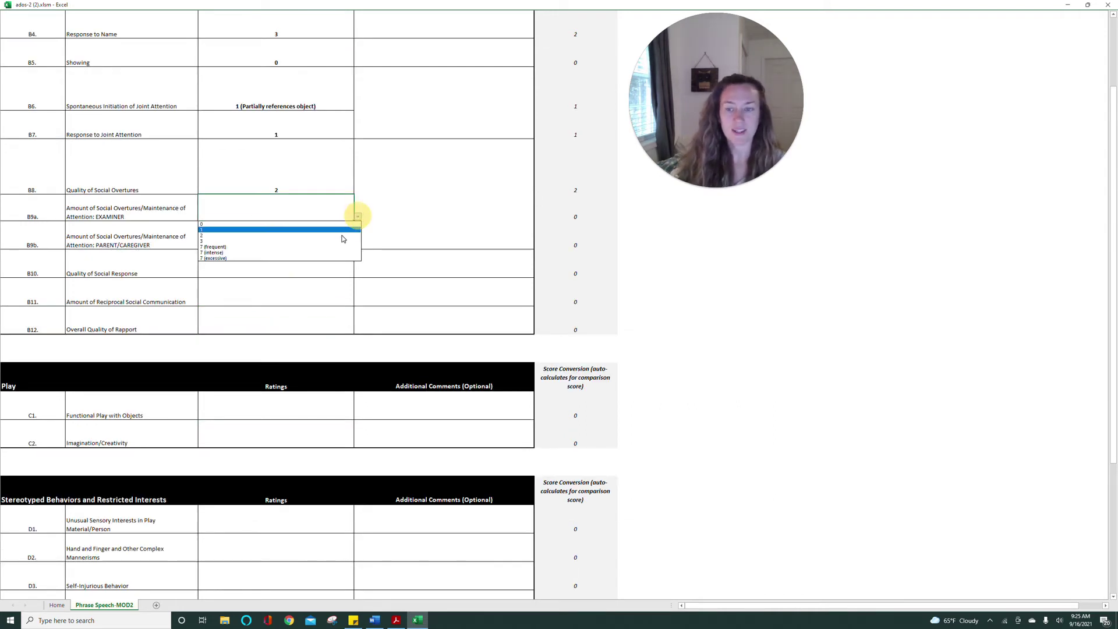
pyautogui.click(336, 247)
pyautogui.click(341, 241)
pyautogui.click(358, 245)
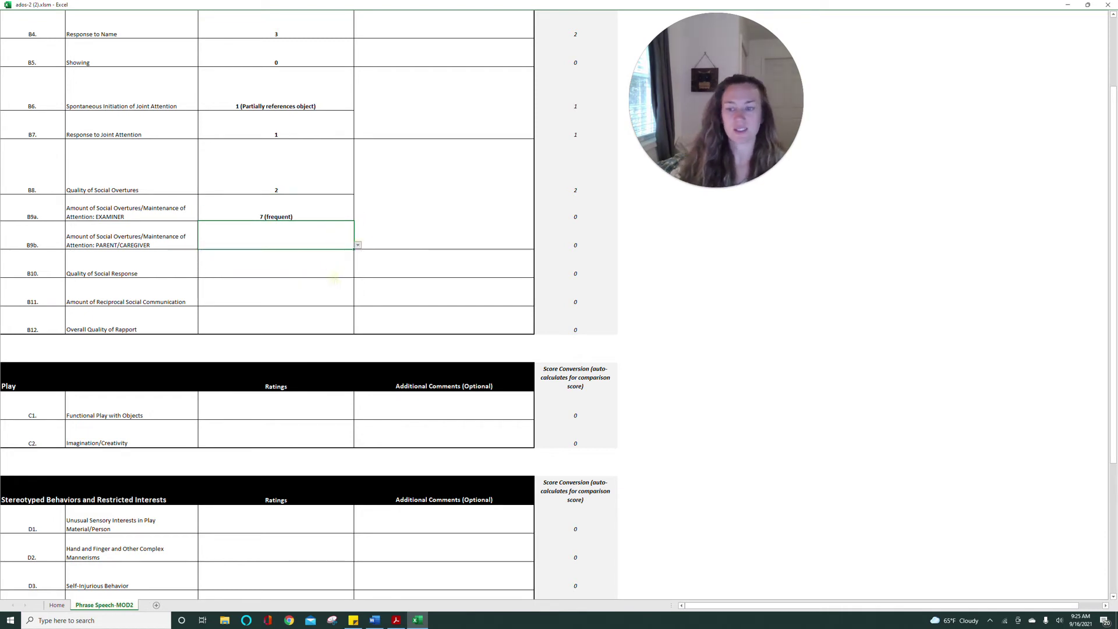
pyautogui.click(334, 265)
pyautogui.click(357, 273)
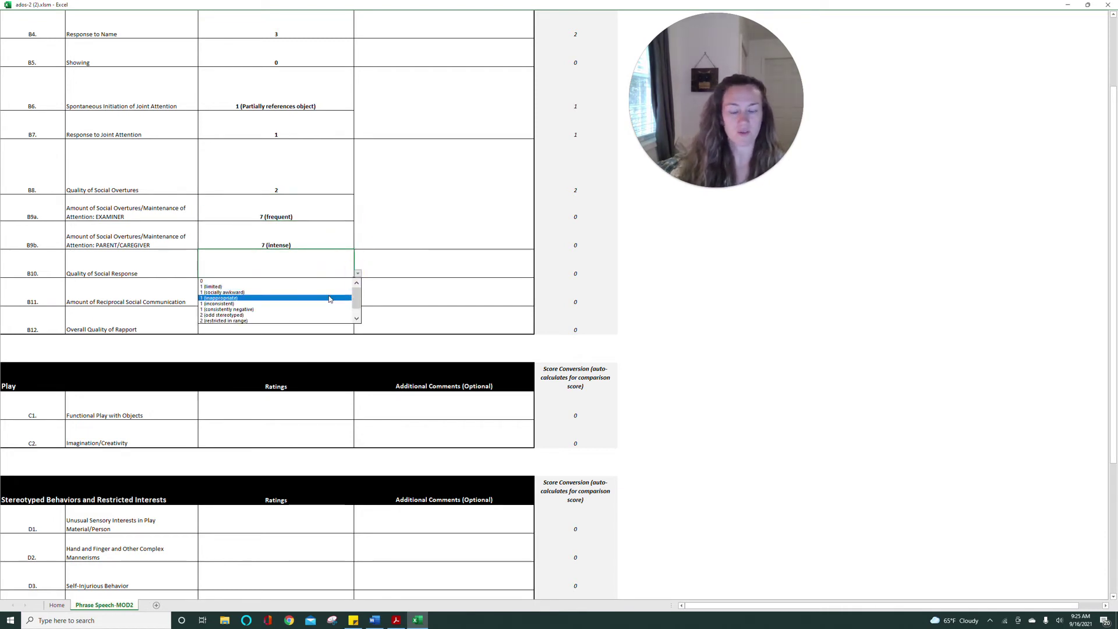
pyautogui.click(328, 298)
# Step: Rate B11 as 2 and B12 as 2
pyautogui.click(326, 302)
pyautogui.click(358, 301)
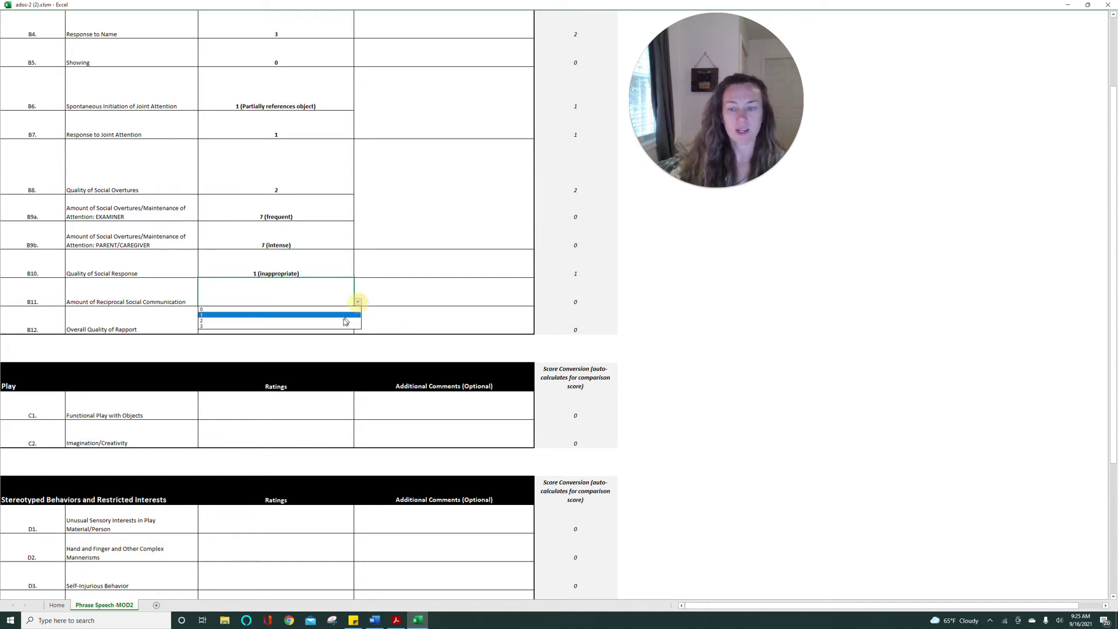
pyautogui.click(344, 321)
pyautogui.click(317, 322)
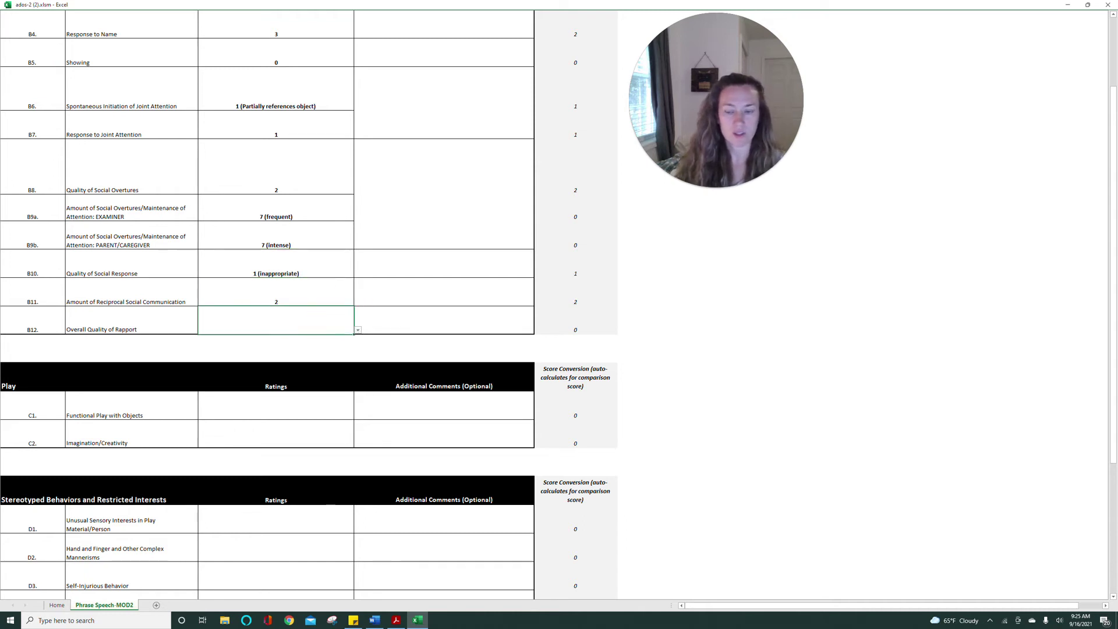
pyautogui.click(357, 330)
pyautogui.click(338, 348)
pyautogui.click(308, 413)
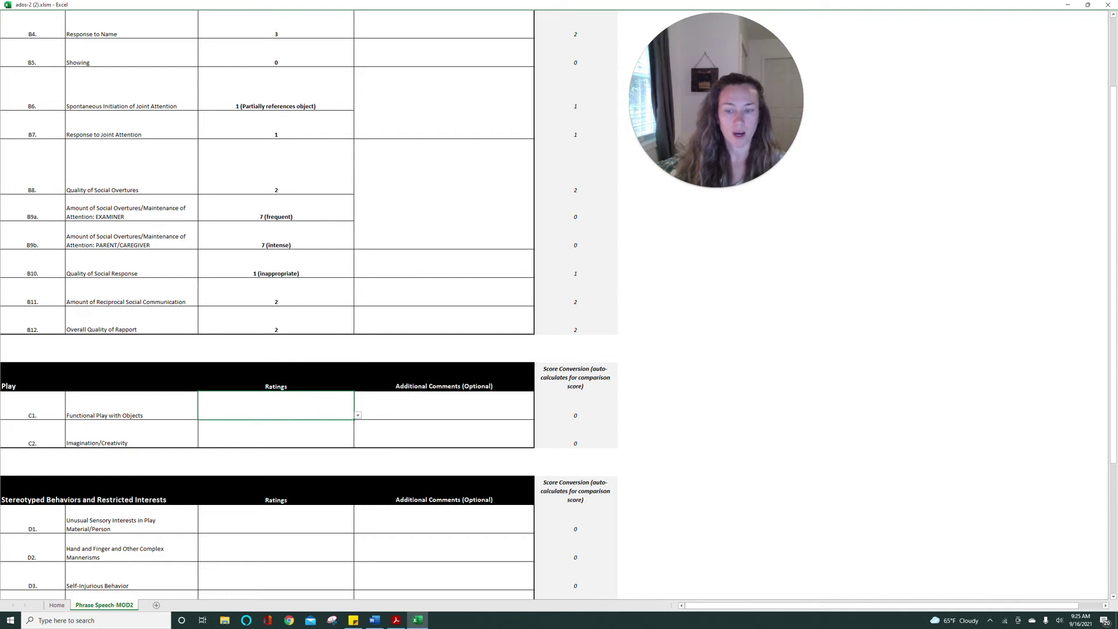
pyautogui.scroll(-2, 309, 291)
# Step: Rate Play items C1 as 3 (no play) and C2 as 1
pyautogui.click(358, 204)
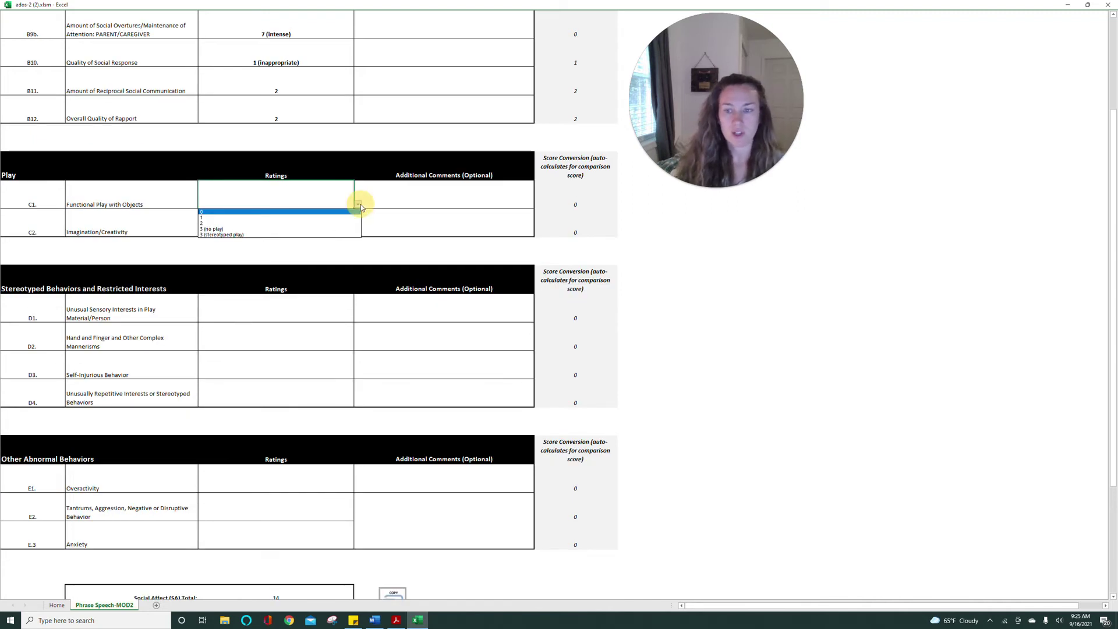
pyautogui.click(326, 225)
pyautogui.click(337, 226)
pyautogui.click(357, 232)
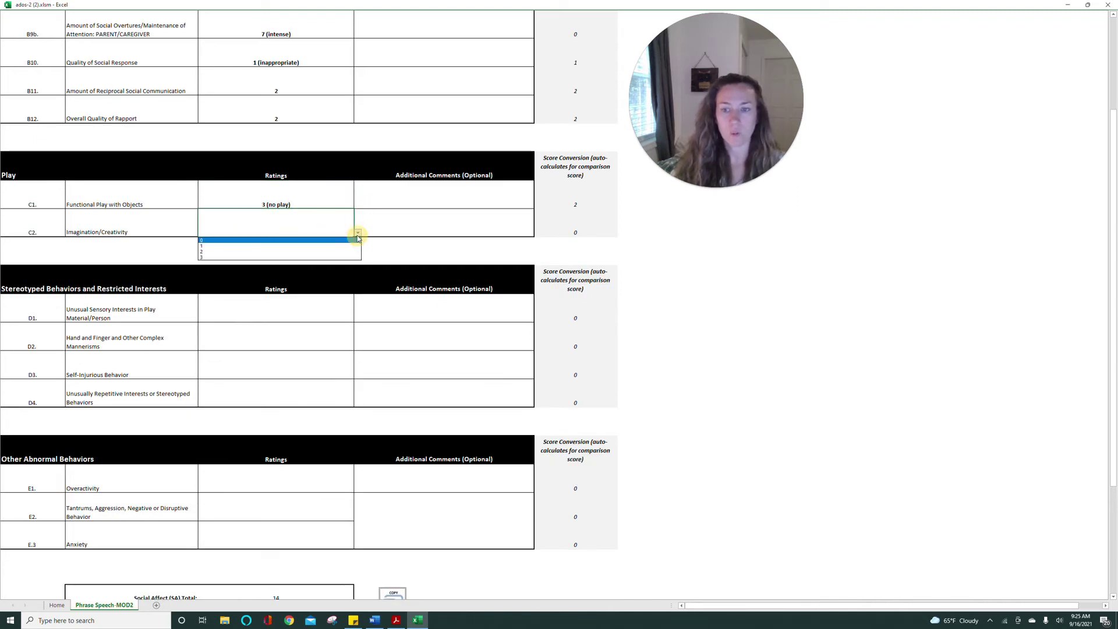
pyautogui.click(347, 246)
# Step: Rate D1 as 2, D2 as 1 (complex mannerisms), D3 as 1 and D4 as 3 (majority of interests)
pyautogui.click(319, 312)
pyautogui.click(357, 318)
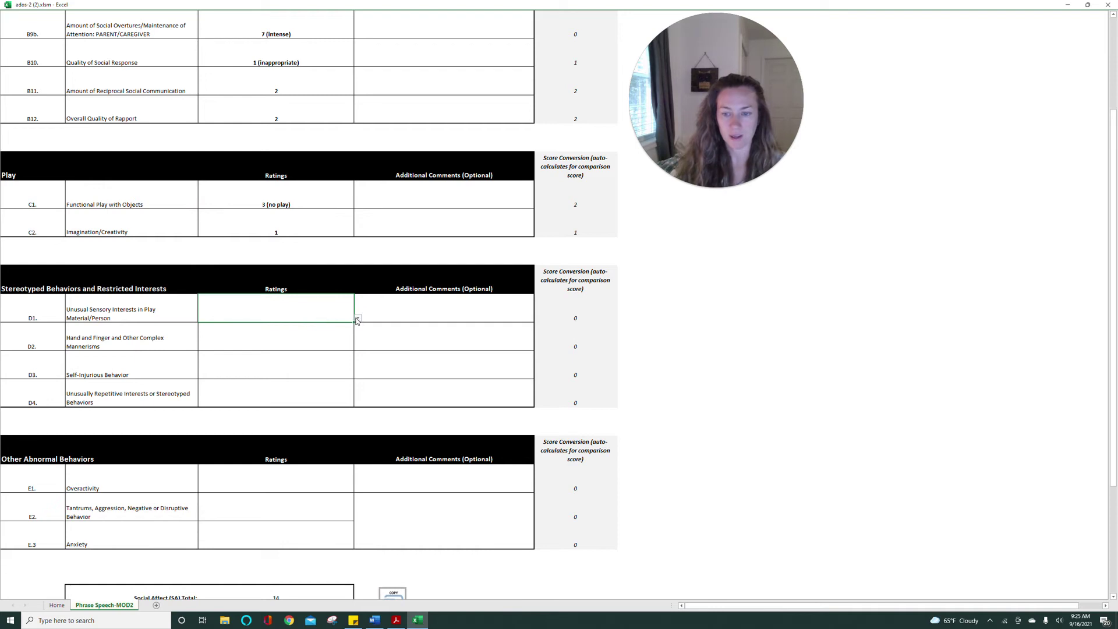
pyautogui.click(335, 339)
pyautogui.click(330, 342)
pyautogui.click(357, 347)
pyautogui.click(342, 367)
pyautogui.scroll(-2, 342, 366)
pyautogui.click(340, 198)
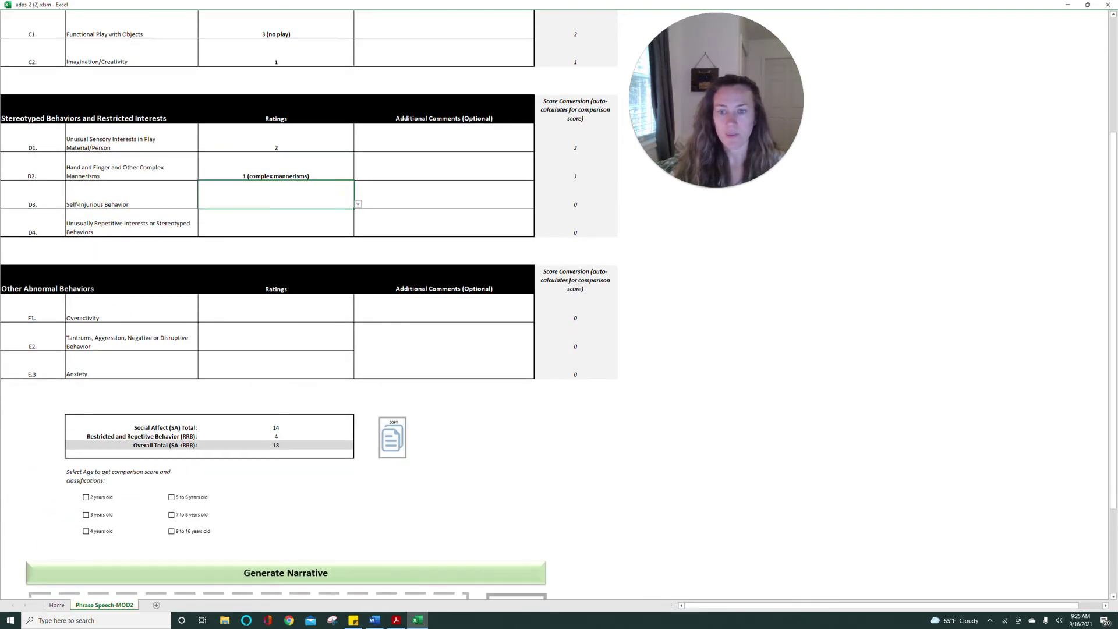
pyautogui.click(357, 205)
pyautogui.click(344, 221)
pyautogui.click(340, 224)
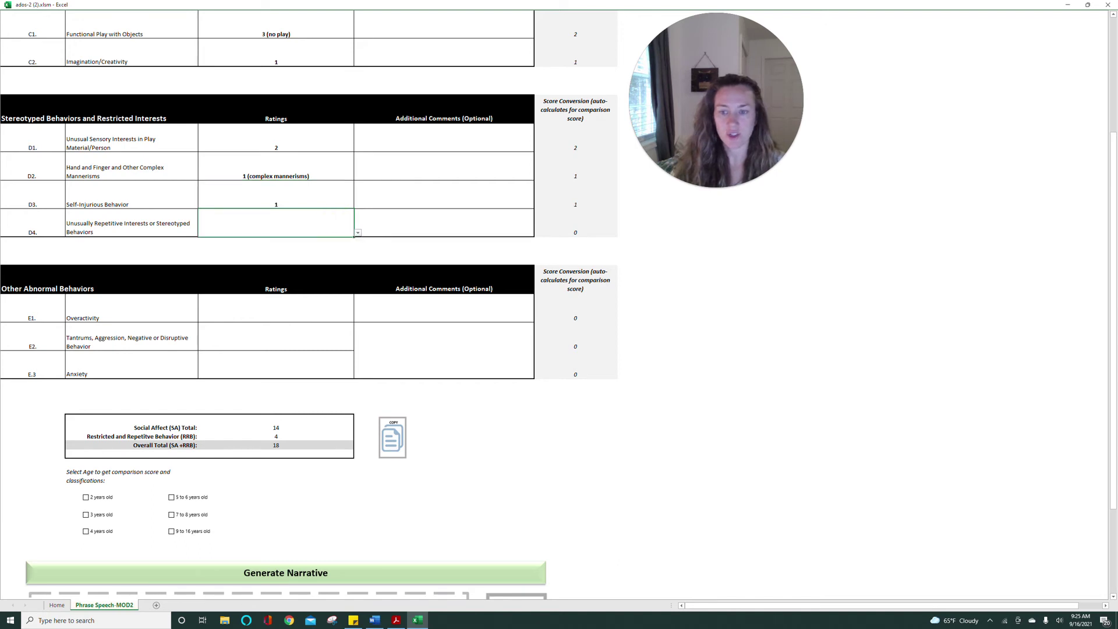
pyautogui.click(358, 232)
pyautogui.click(340, 255)
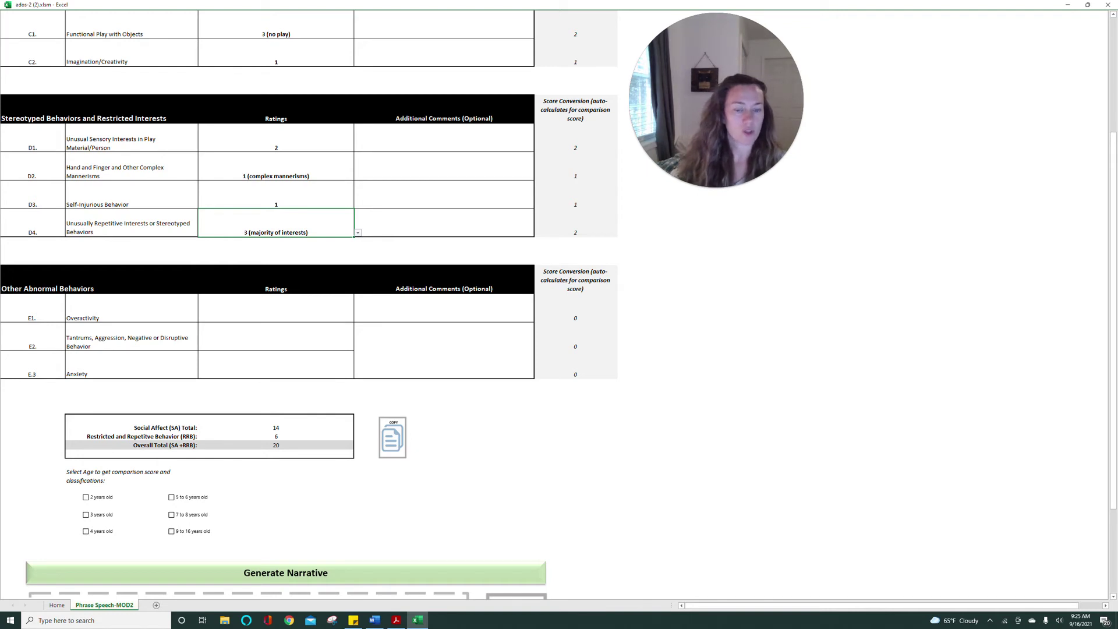
# Step: Rate E1 as 2, E2 as 2 and E3 as 1
pyautogui.click(282, 305)
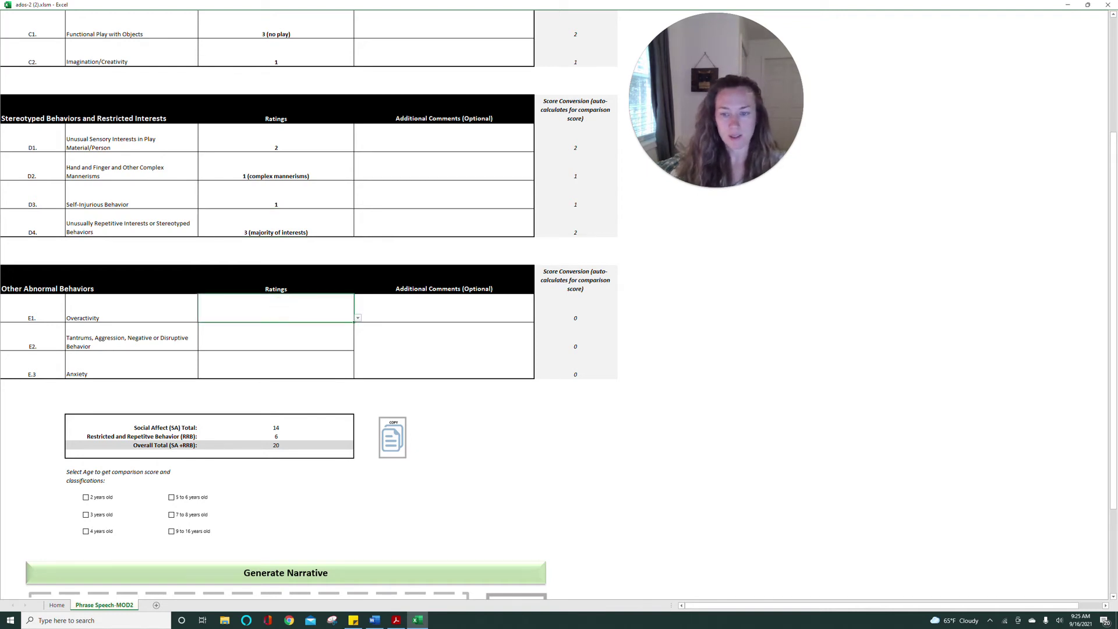
pyautogui.click(358, 318)
pyautogui.click(338, 336)
pyautogui.click(338, 338)
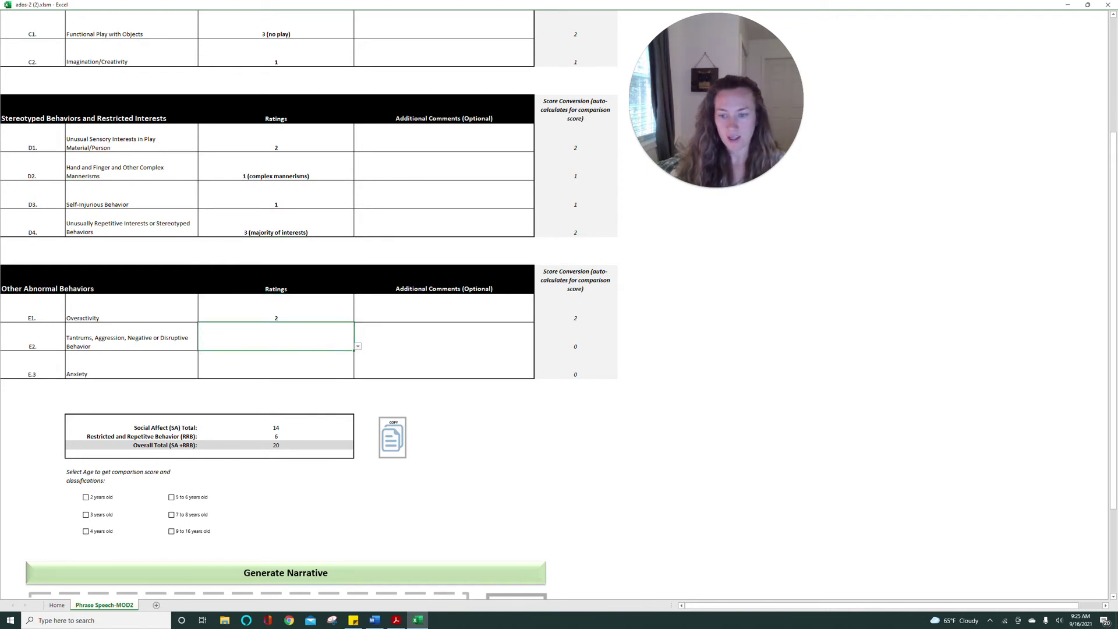
pyautogui.click(358, 347)
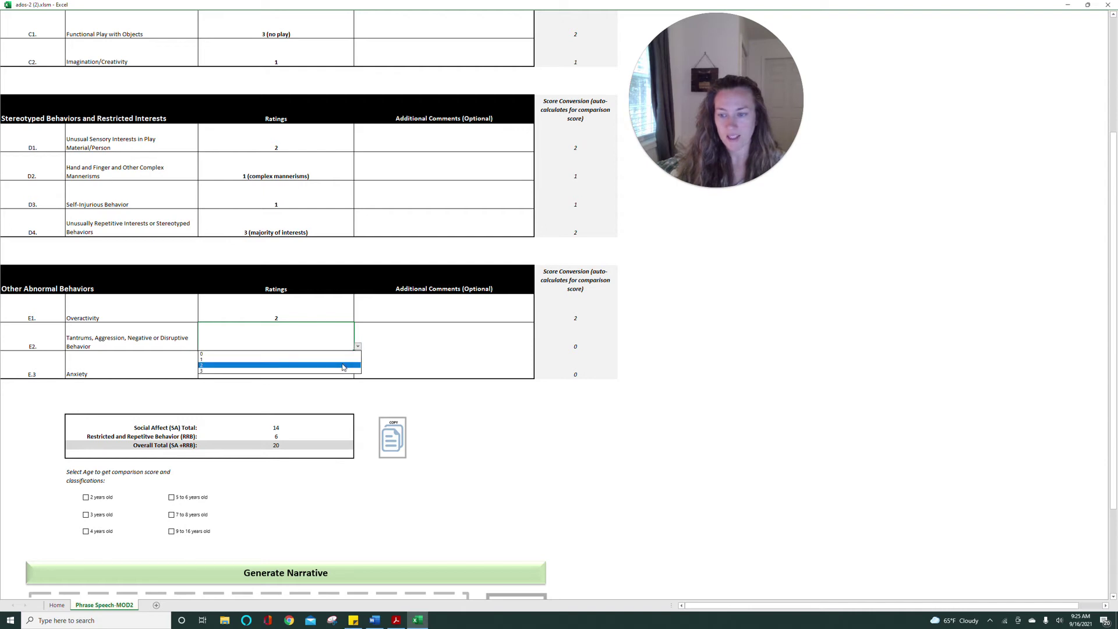
pyautogui.click(337, 365)
pyautogui.click(276, 364)
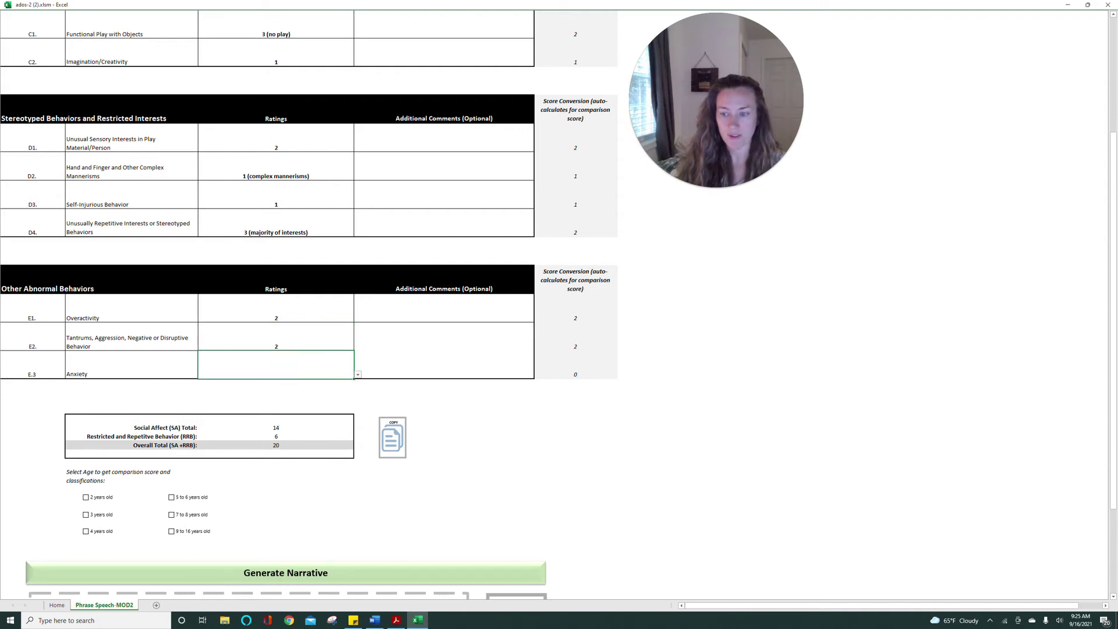
pyautogui.click(357, 374)
pyautogui.click(340, 387)
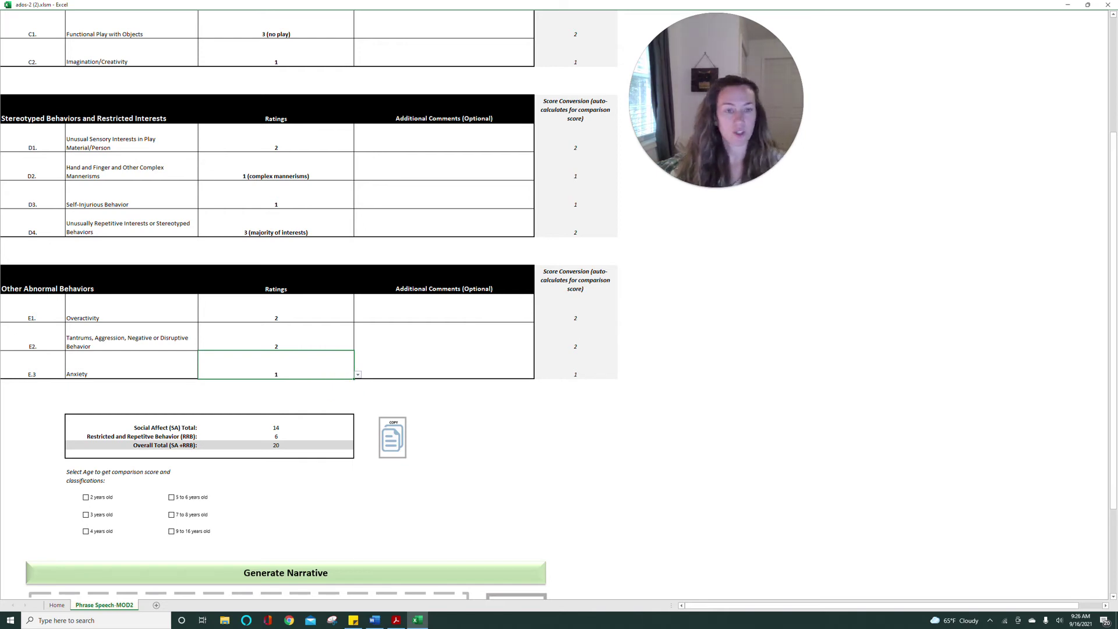
# Step: Choose age 7 to 8 years old for comparison score 8 (Autism Spectrum), then generate the narrative
pyautogui.scroll(-1, 308, 314)
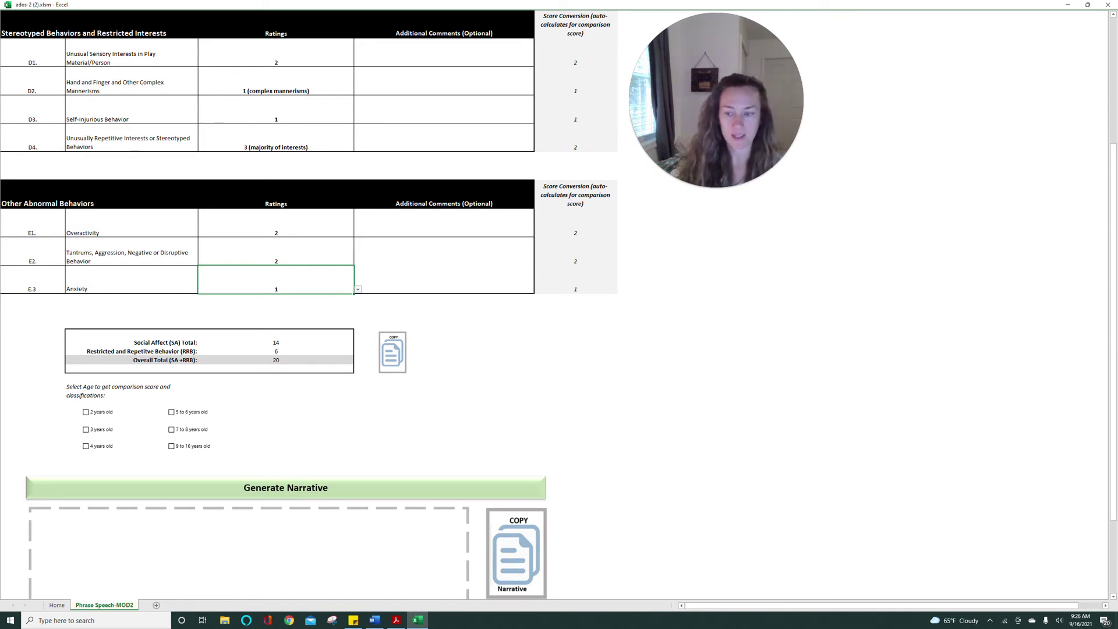
pyautogui.scroll(-1, 308, 314)
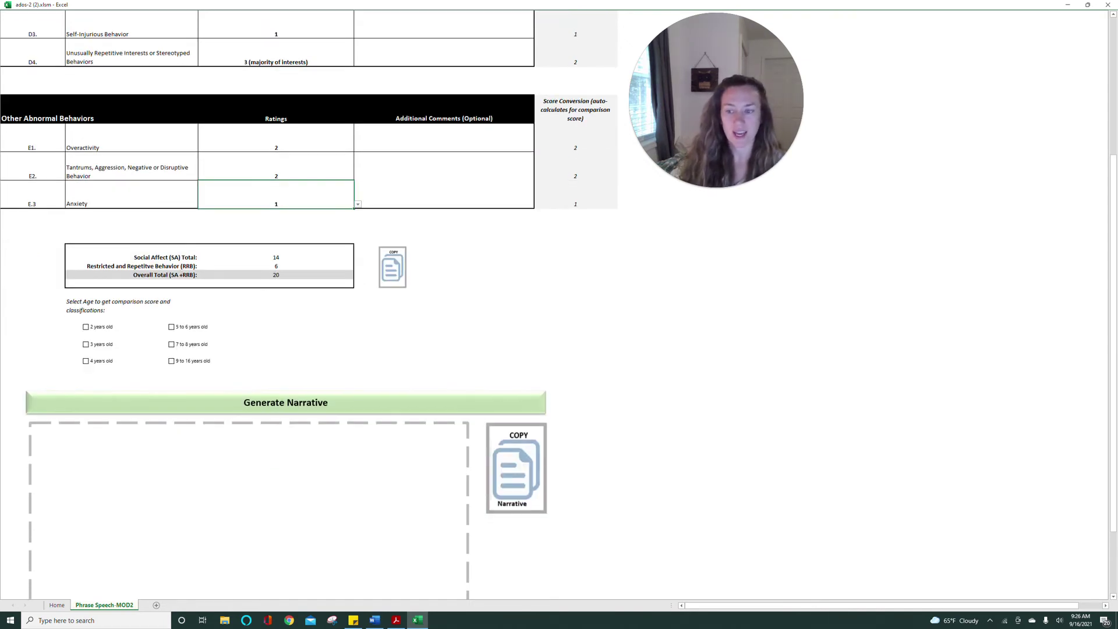
pyautogui.click(172, 344)
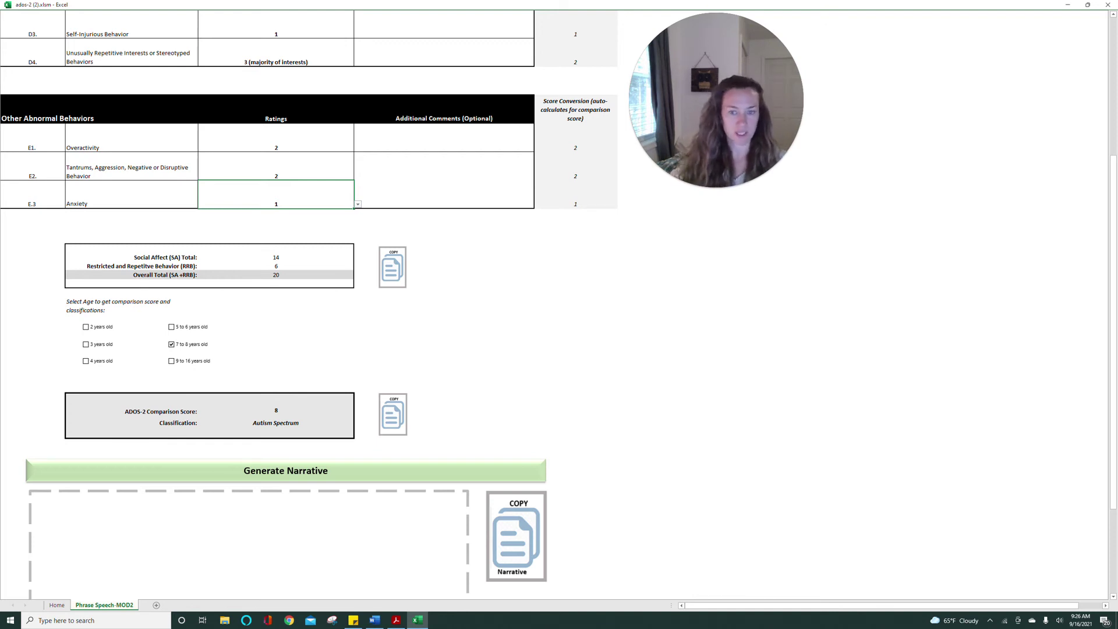
pyautogui.click(172, 345)
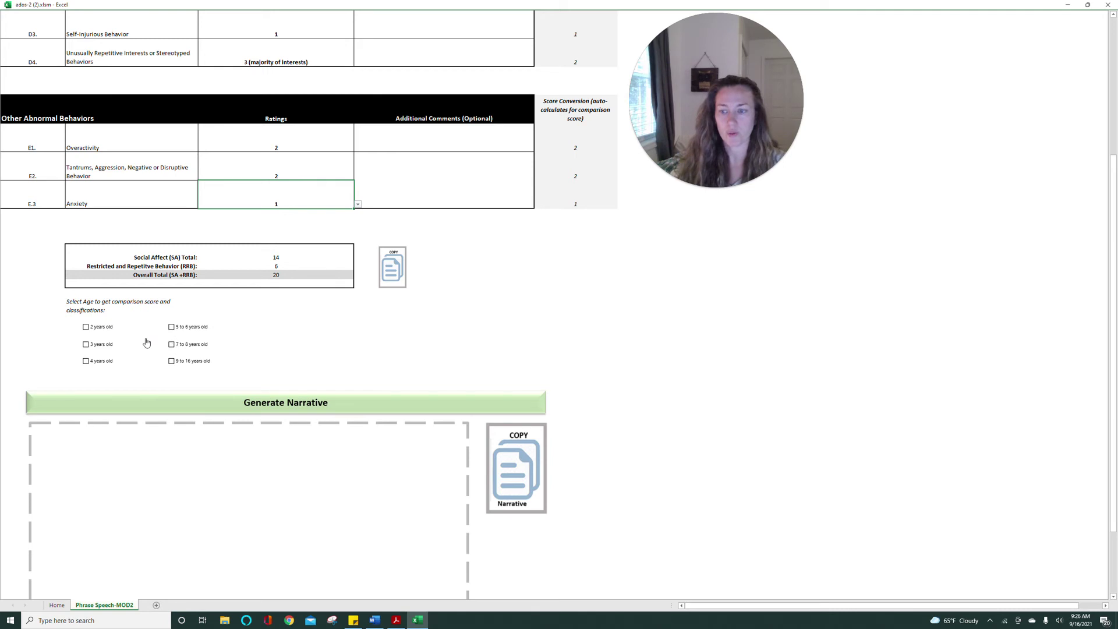
pyautogui.click(86, 328)
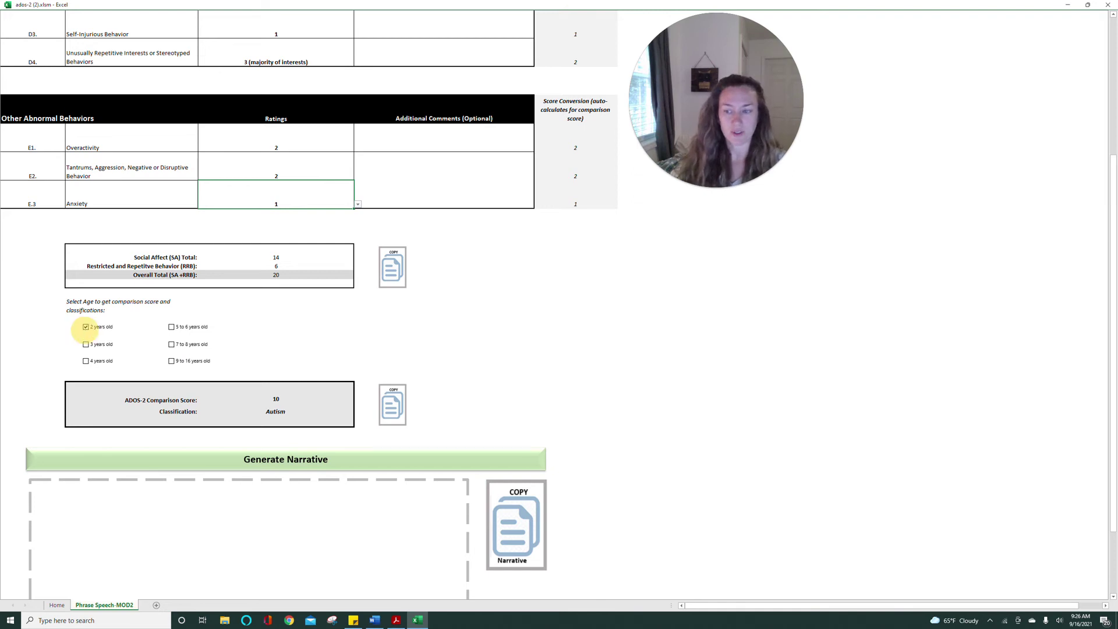
pyautogui.click(86, 327)
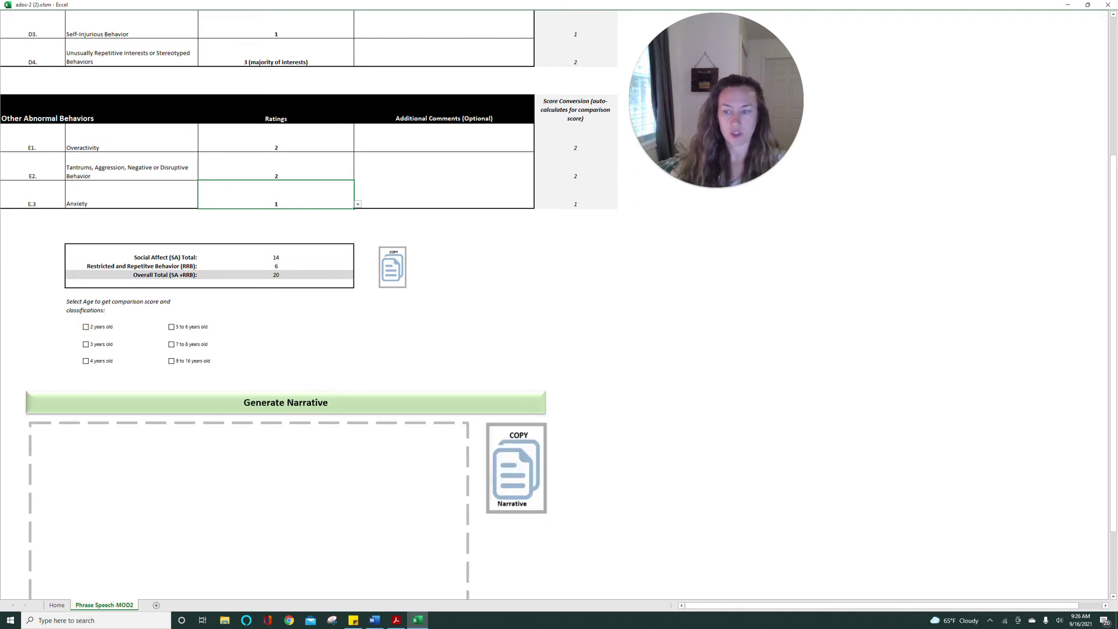
pyautogui.click(172, 345)
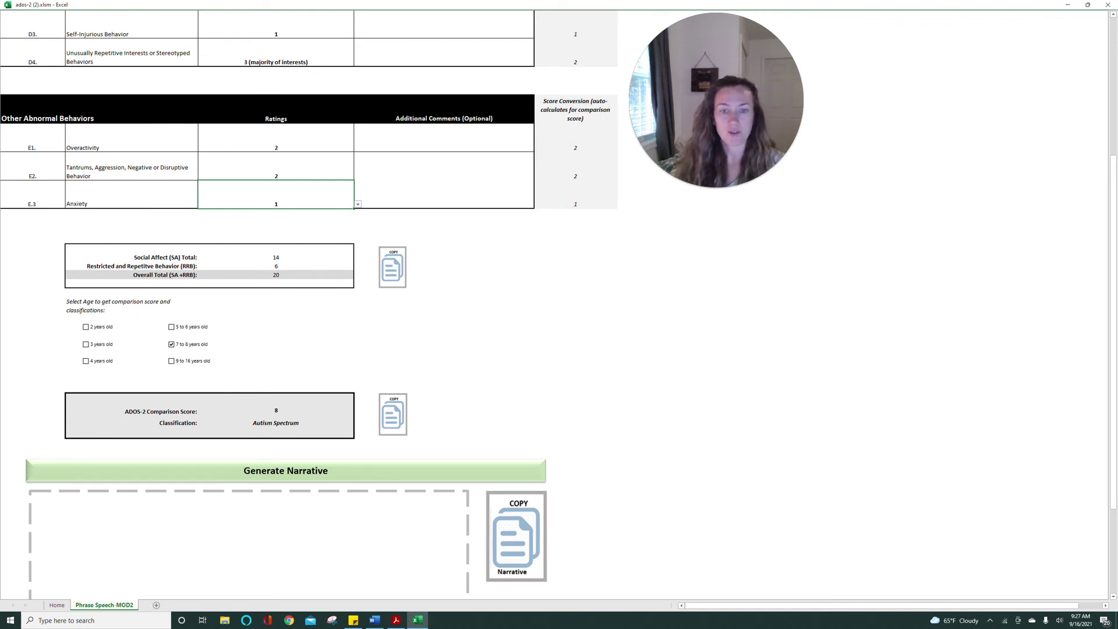
pyautogui.scroll(-5, 187, 255)
pyautogui.click(187, 255)
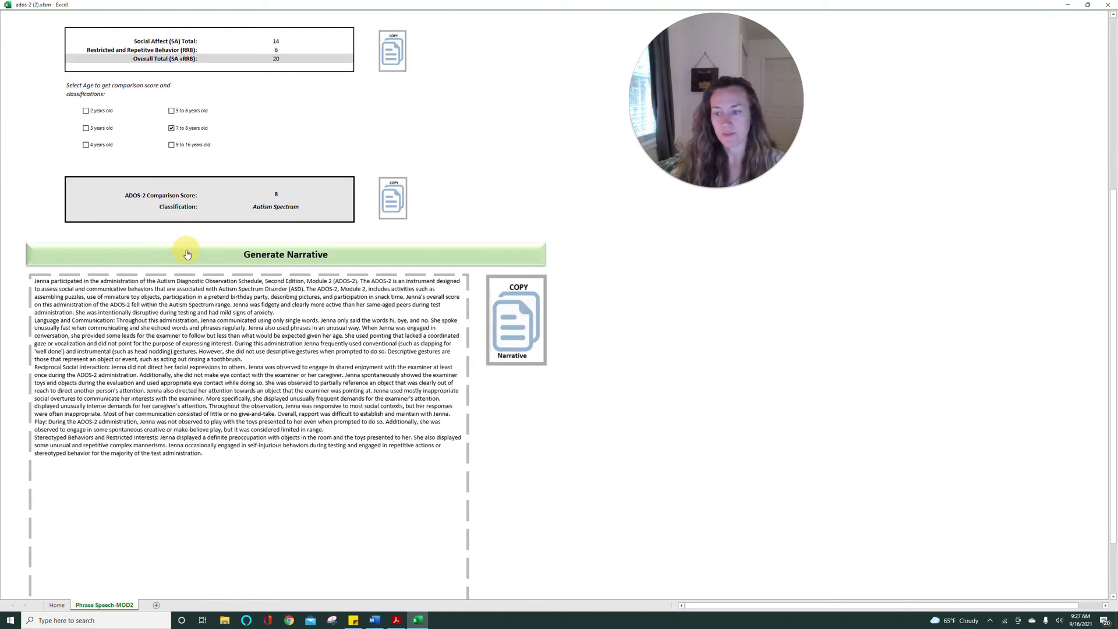
# Step: Paste the narrative into the blank Word document and select the Language paragraph's opening through 'hi, bye, and no'
pyautogui.click(374, 621)
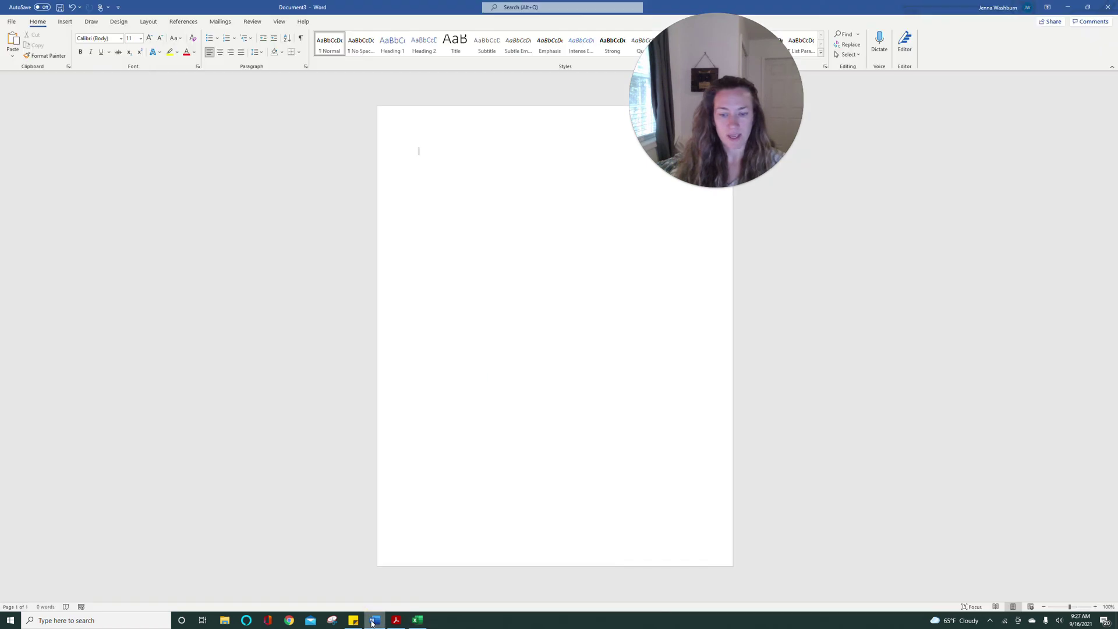
pyautogui.hotkey('ctrl', 'v')
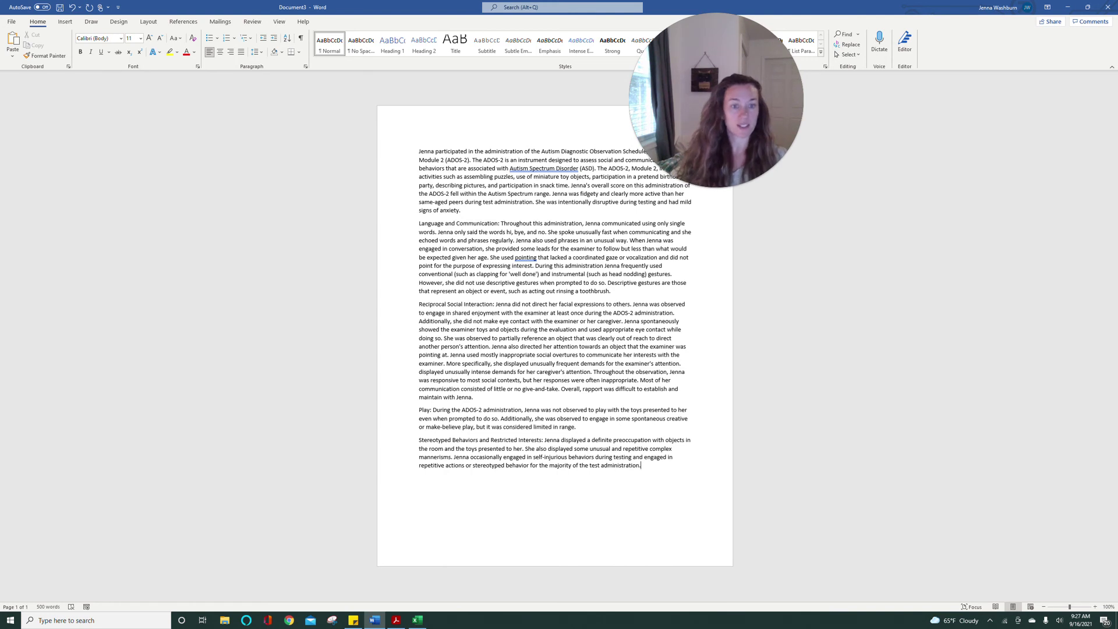
pyautogui.moveTo(689, 120); pyautogui.dragTo(779, 136)
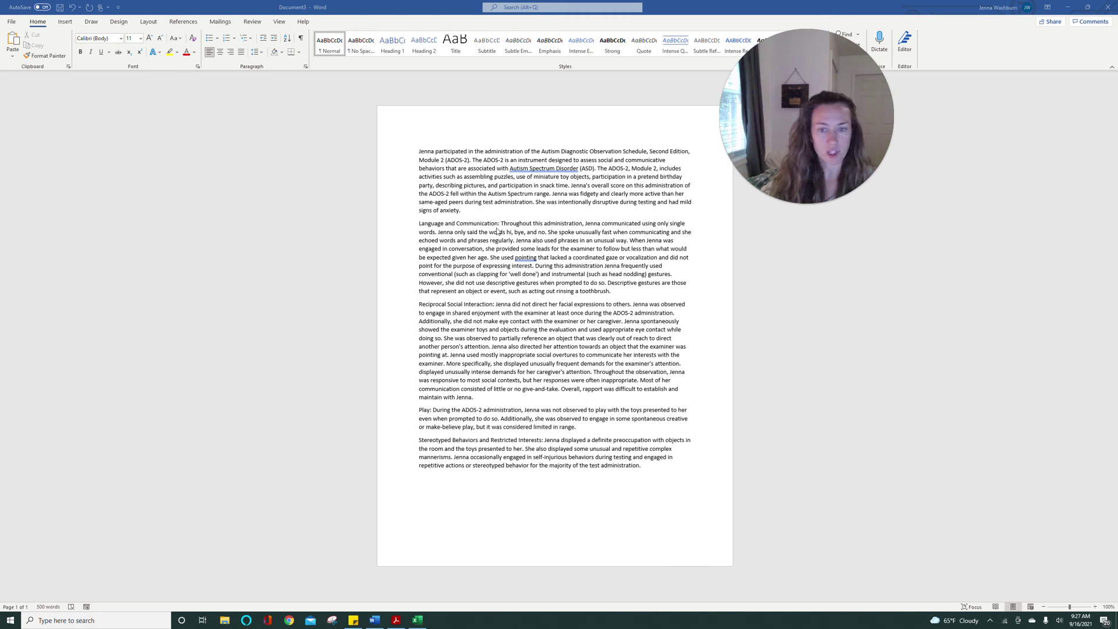
pyautogui.hotkey('ctrl', 'End')
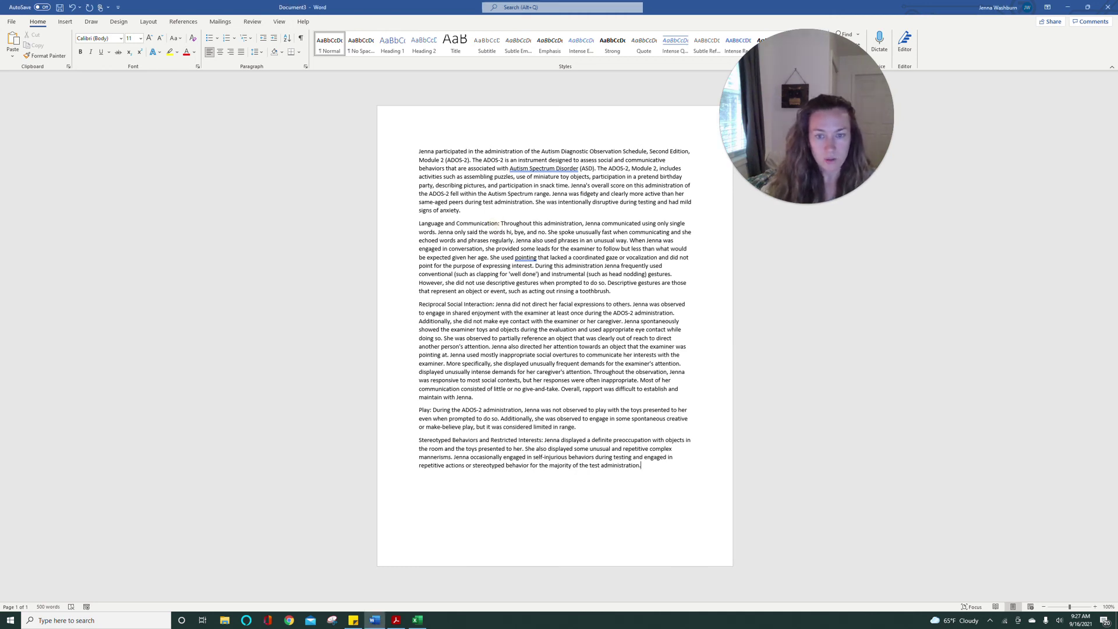
pyautogui.moveTo(500, 223); pyautogui.dragTo(512, 232)
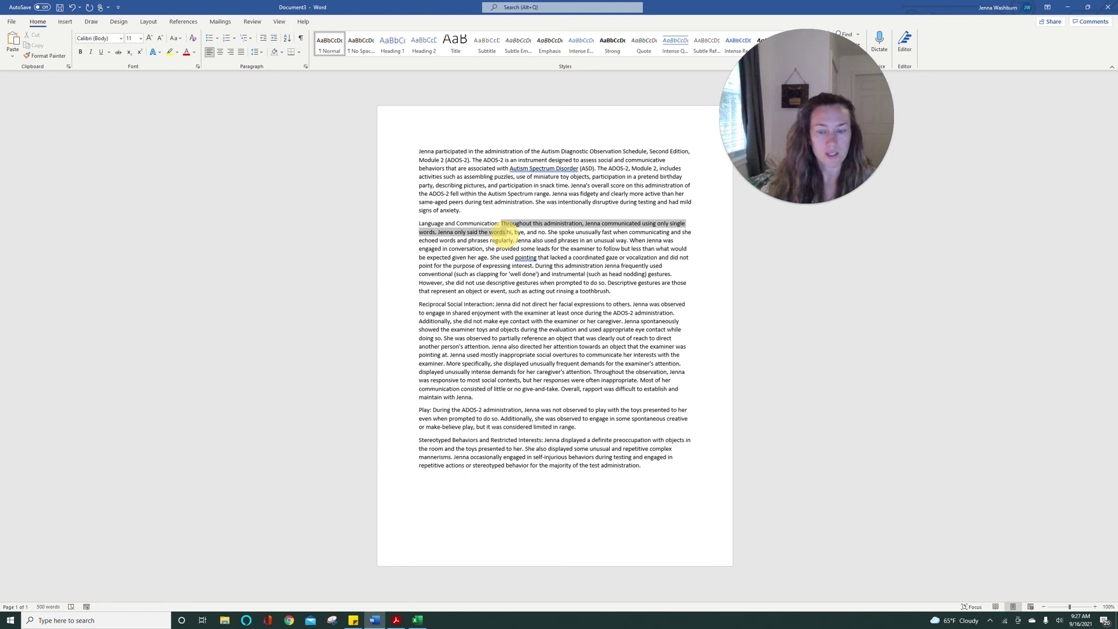
pyautogui.moveTo(503, 235); pyautogui.dragTo(547, 234)
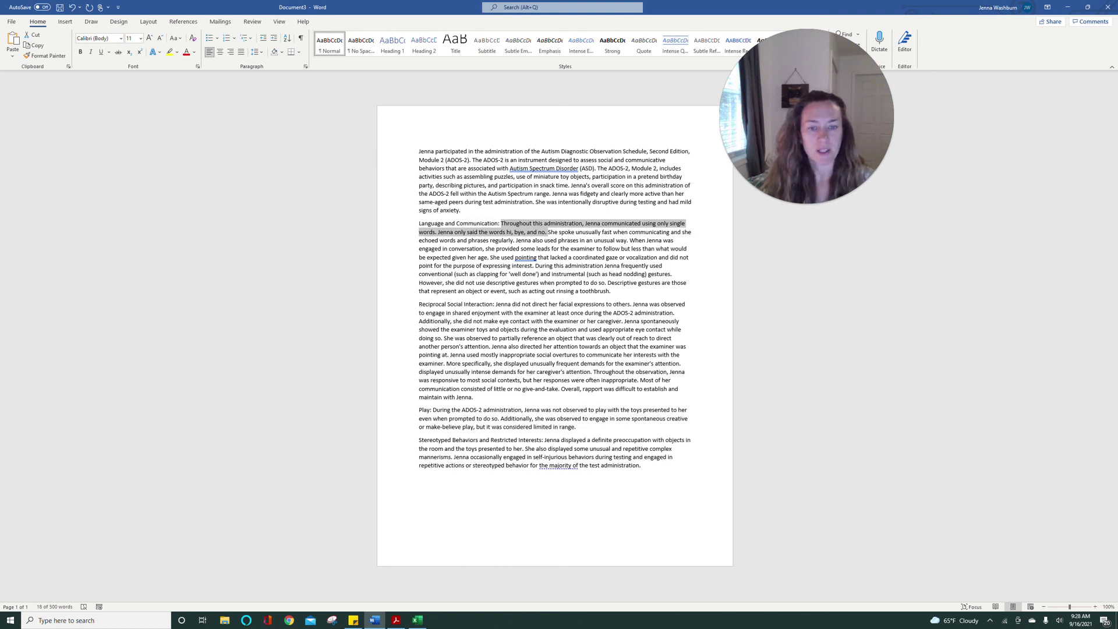
pyautogui.click(472, 193)
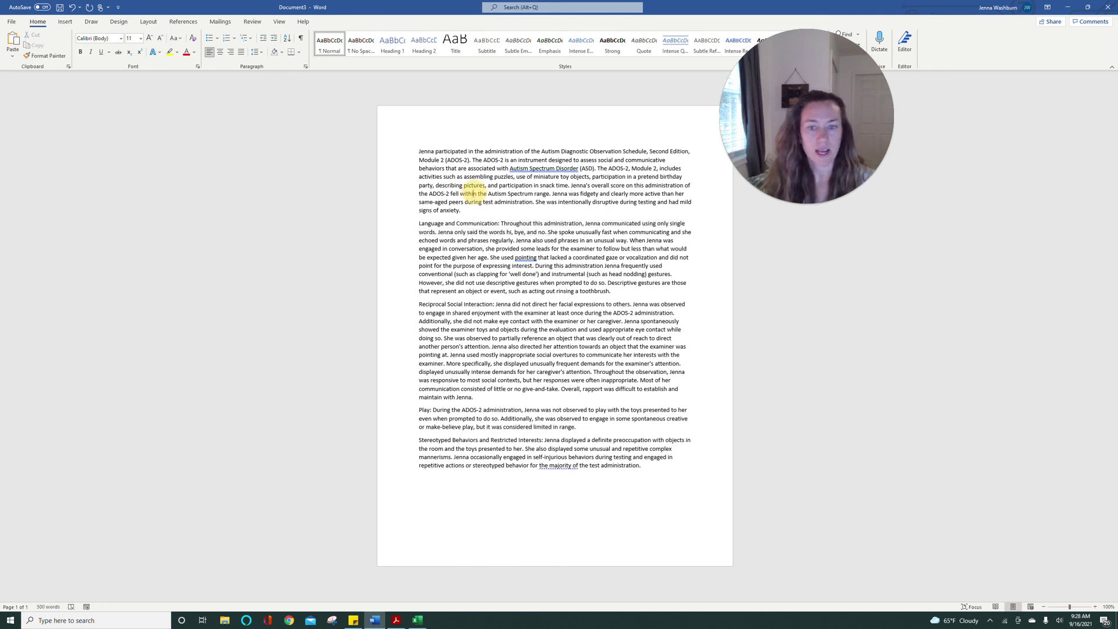
pyautogui.keyDown('ctrl'); pyautogui.click(567, 191); pyautogui.keyUp('ctrl')
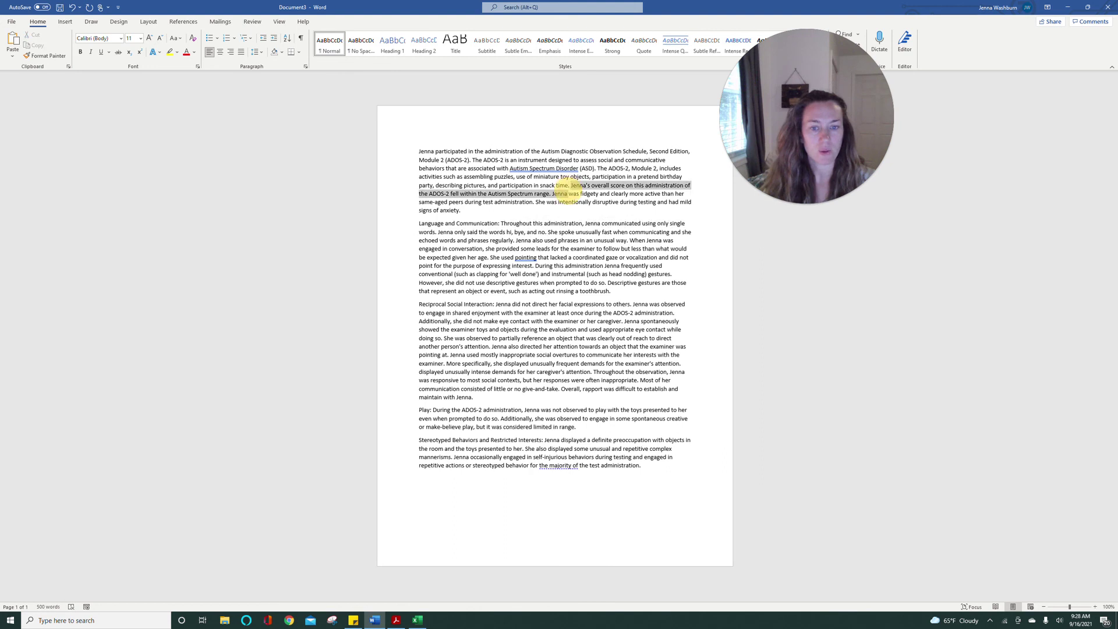